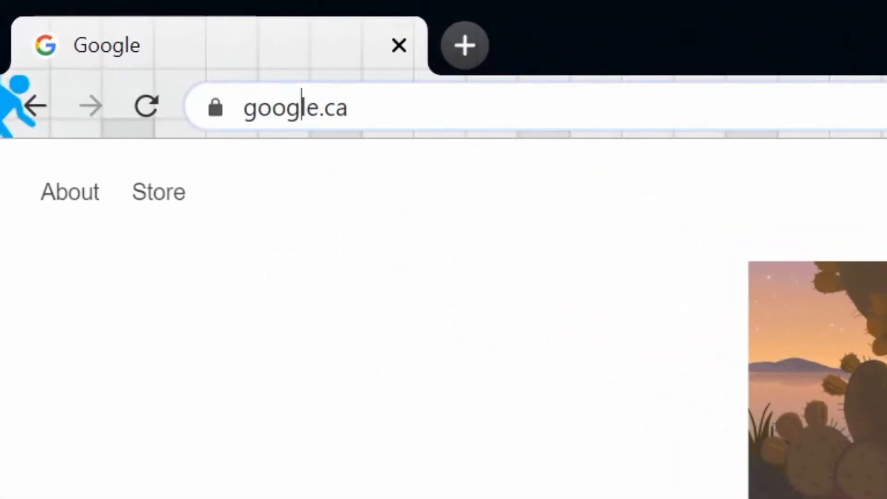
left_click(105, 44)
type("https://unity3d.com/get-unity/download")
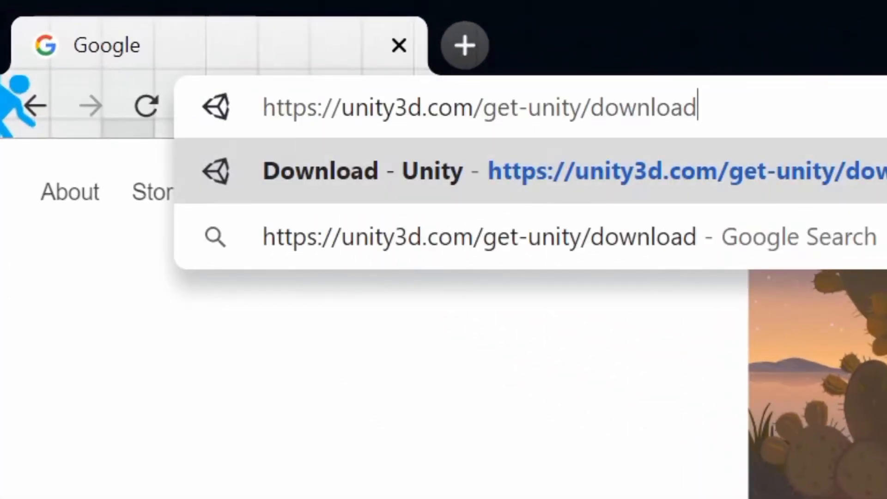
key("Return")
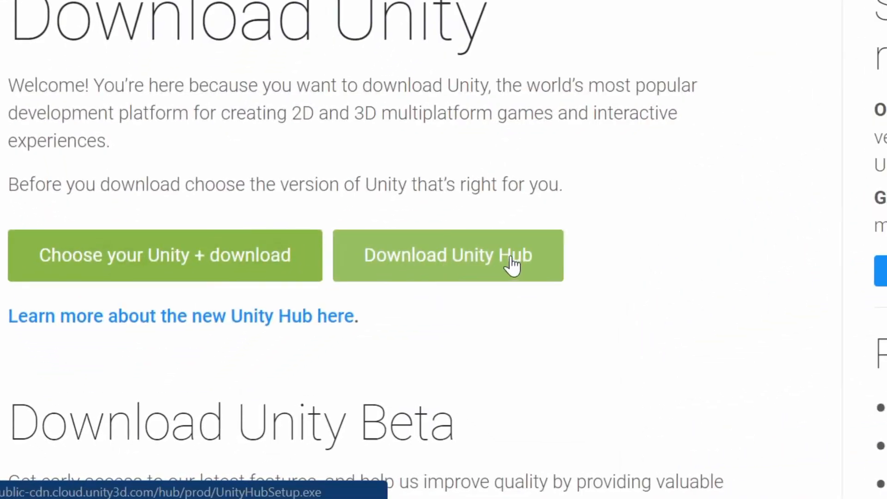
left_click(456, 273)
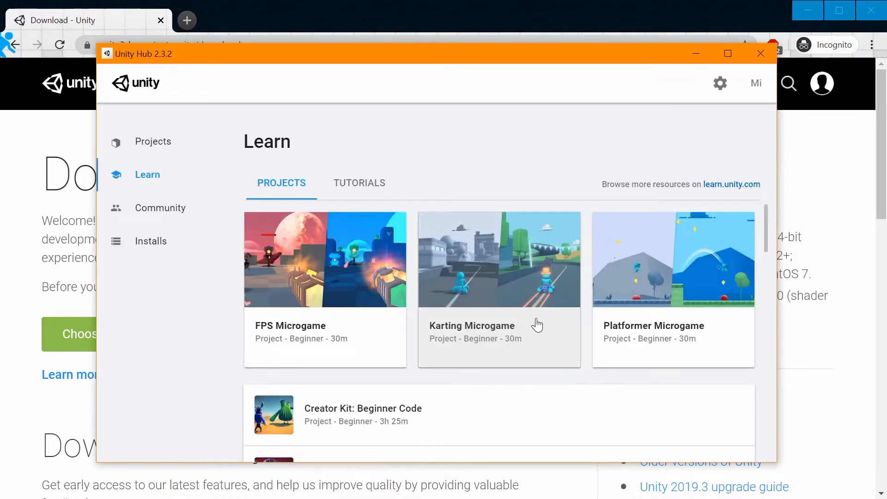
left_click(694, 55)
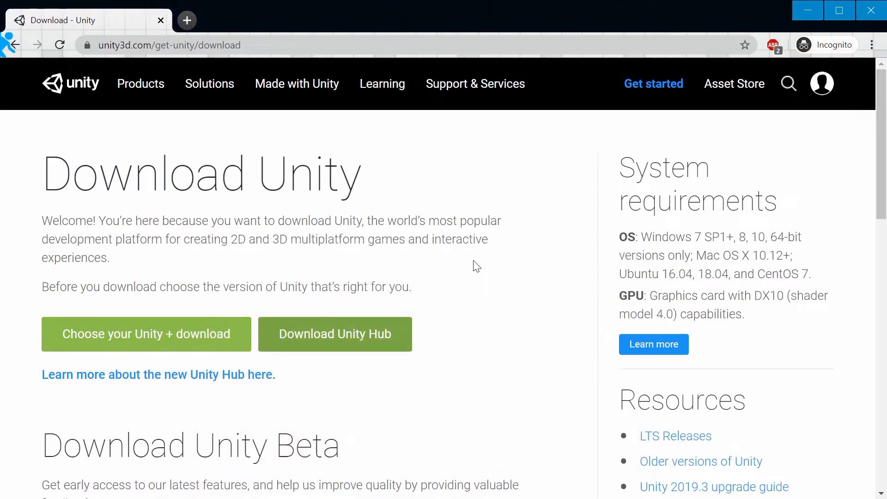
left_click(273, 45)
left_click(274, 44)
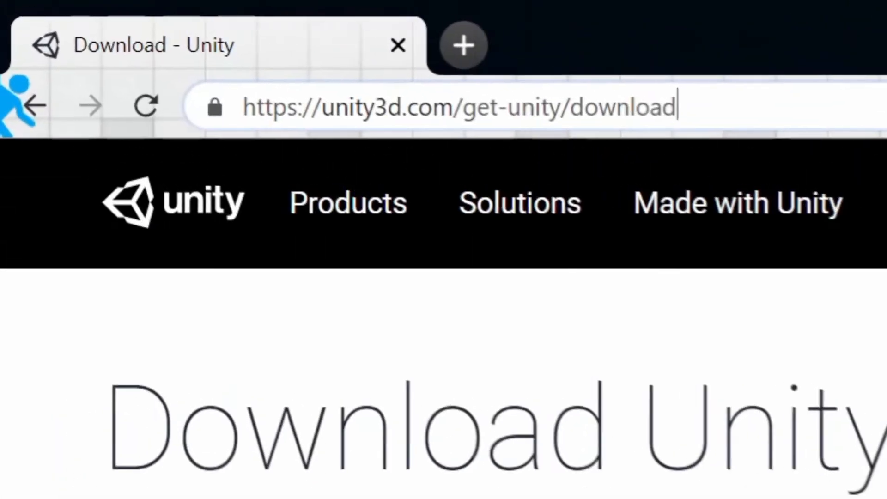
type("/archive")
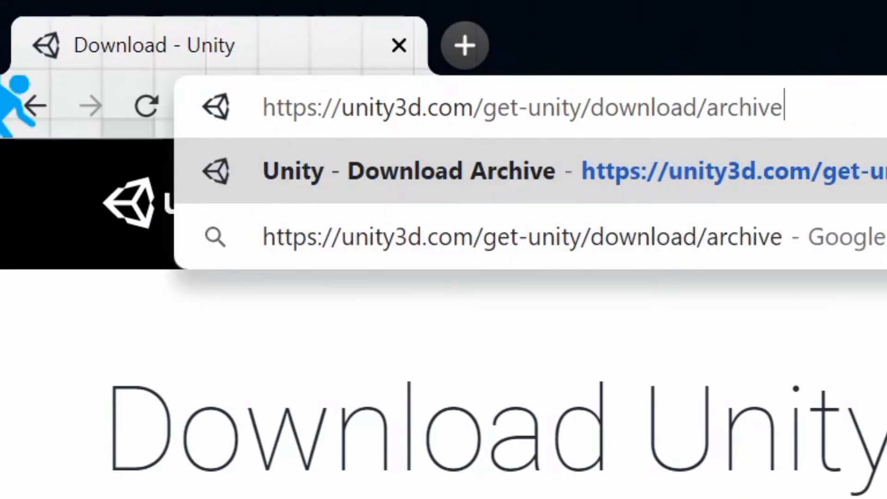
key("Return")
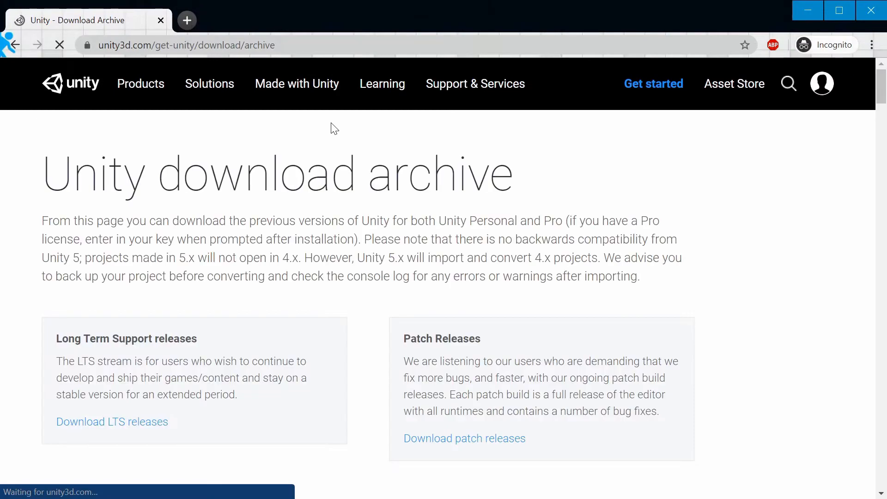
Install Unity 2019.2.4 from the archive through Unity Hub with Android, Linux, Mac (Mono) and WebGL build support.
scroll(334, 275, "down", 5)
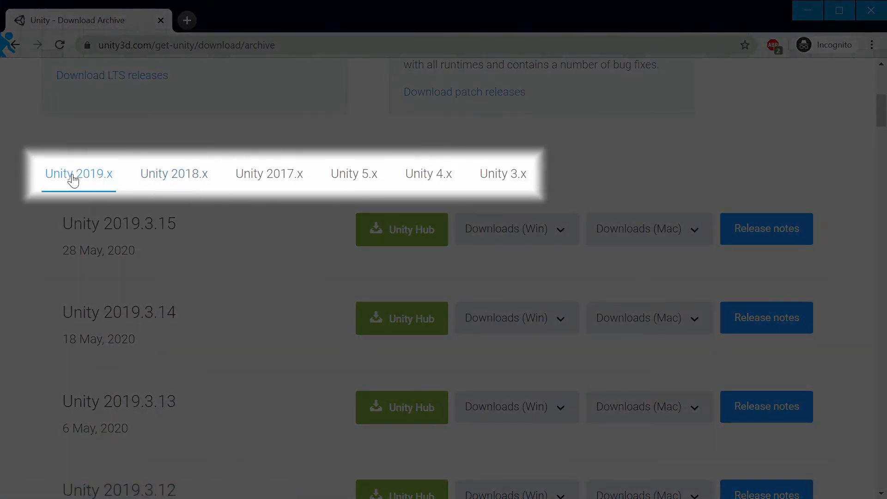
scroll(138, 391, "down", 20)
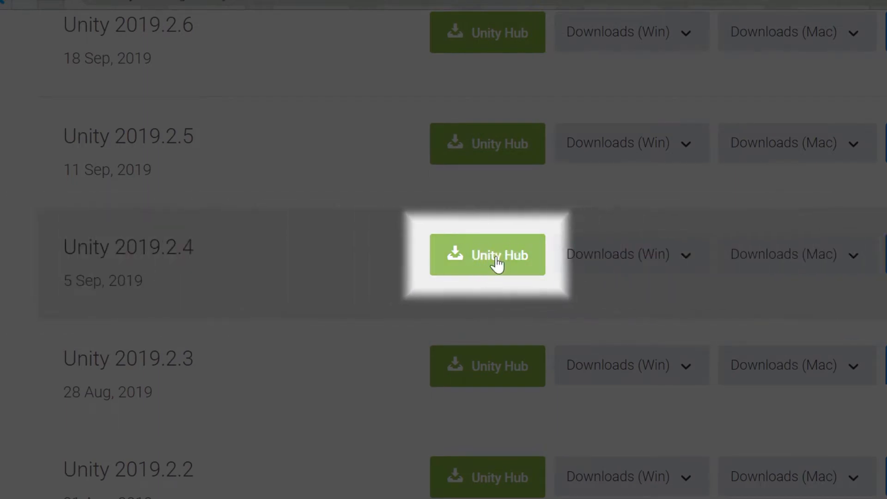
left_click(497, 264)
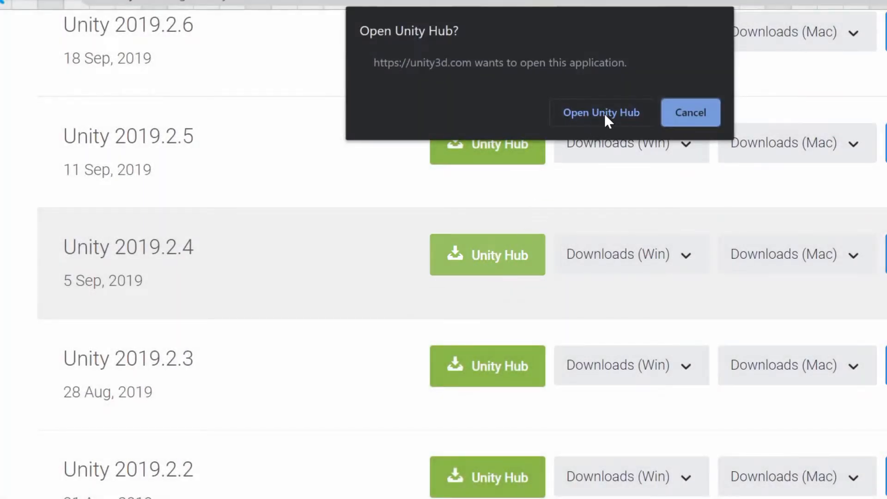
left_click(606, 119)
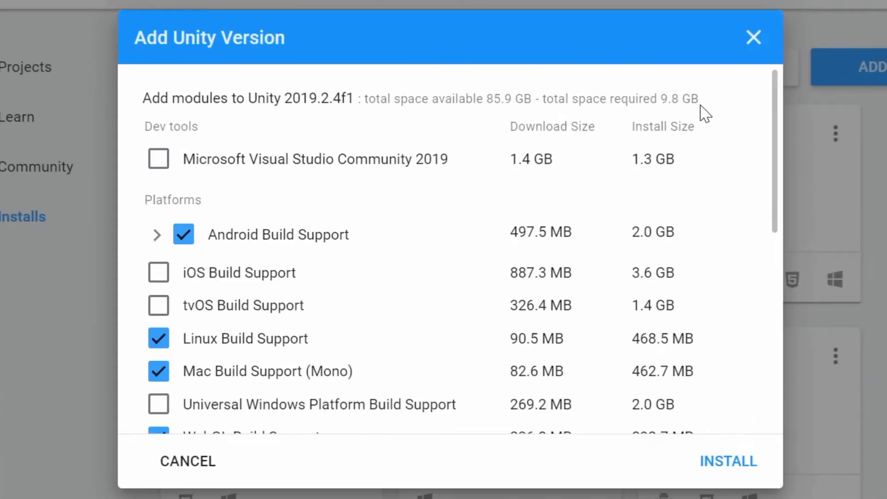
left_click_drag(776, 104, 774, 173)
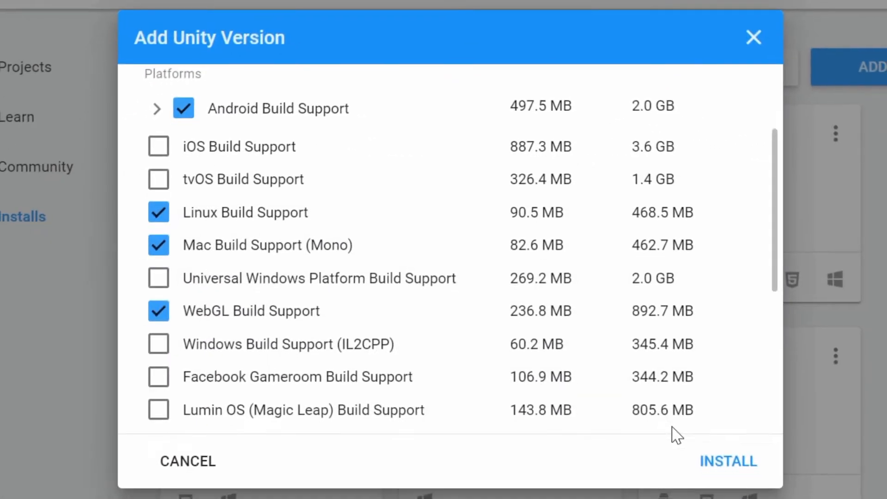
left_click(727, 459)
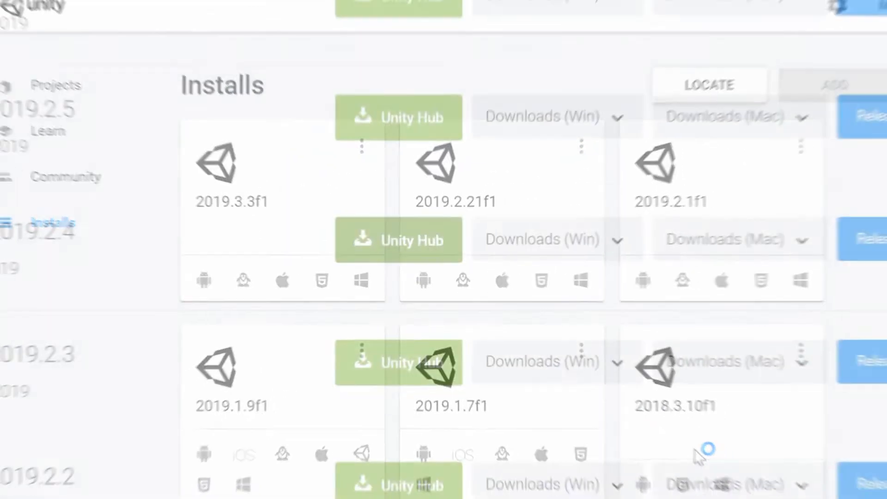
Switch to the browser and open the Somnium Space website.
key("ctrl+l")
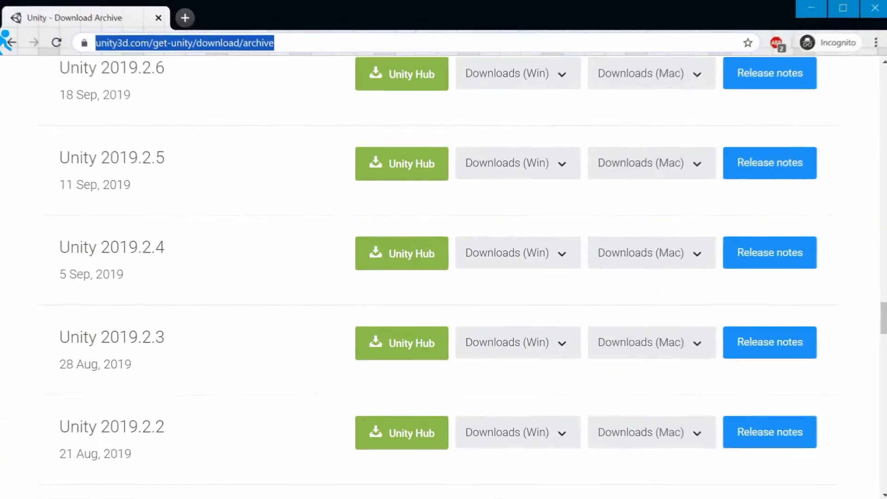
type("somniumspace.com")
key("Return")
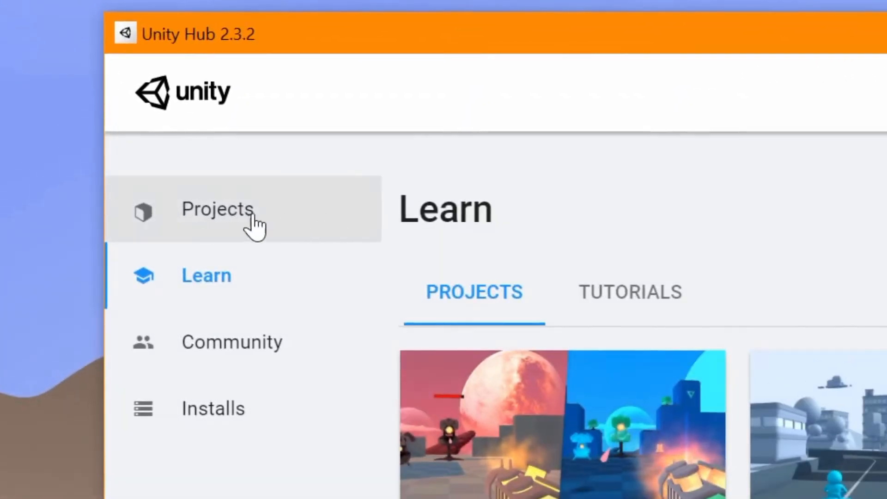
Create a 3D project named "Somnium Space Avatars" in Unity Hub using Unity version 2019.2.4f1.
left_click(202, 221)
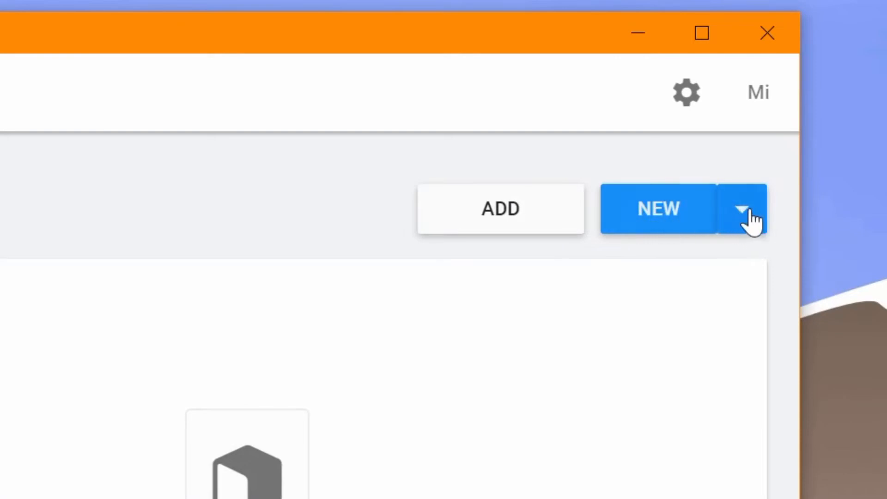
left_click(750, 212)
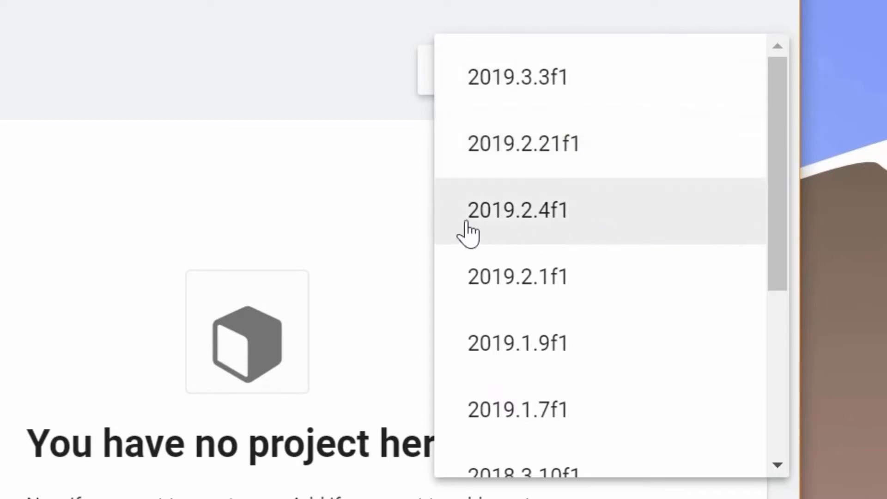
left_click(590, 222)
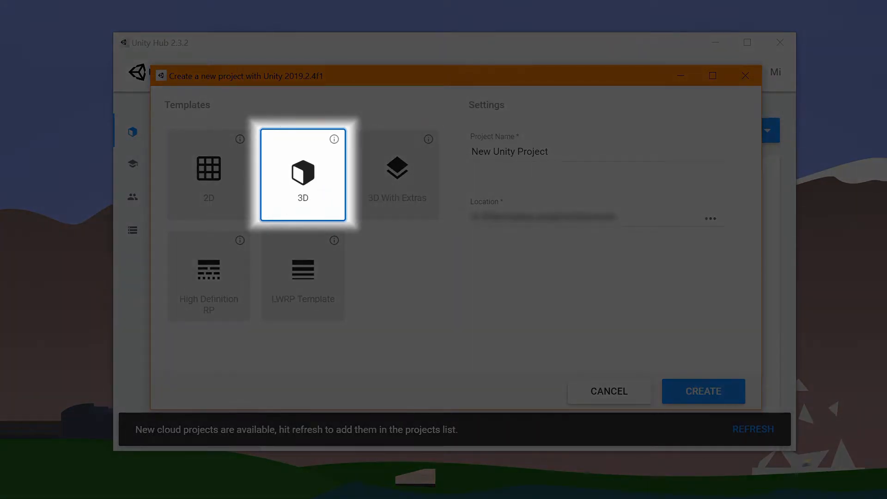
triple_click(509, 152)
type("Somnium Space Avatars")
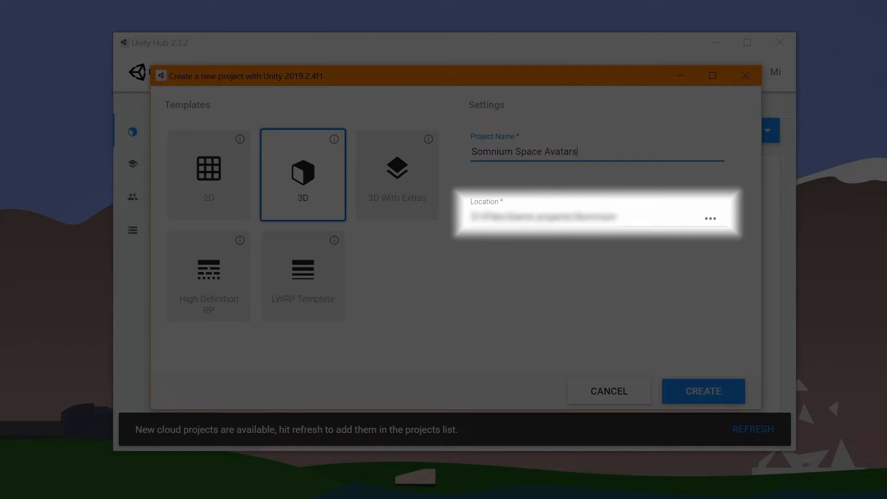
left_click(702, 393)
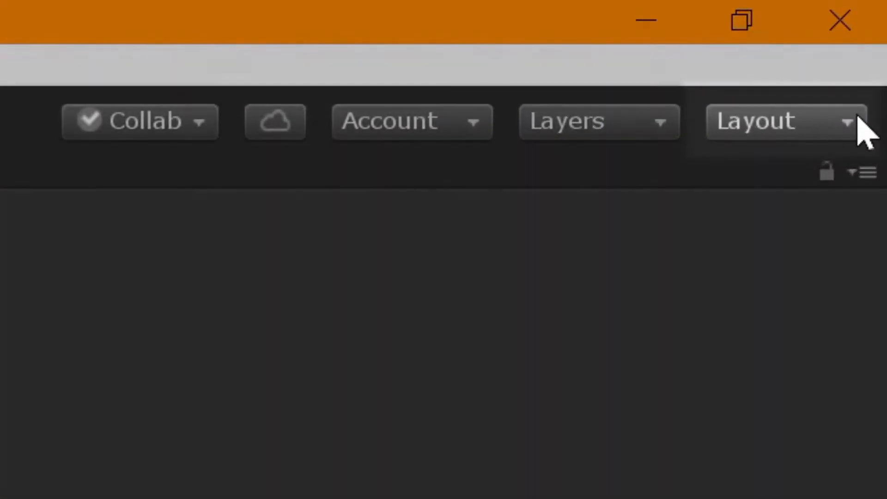
Switch the Unity editor to the Default window layout.
left_click(854, 111)
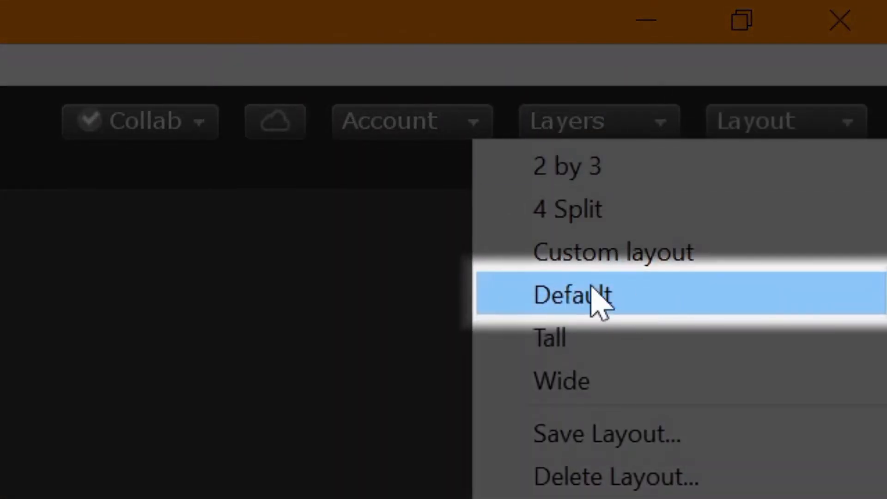
left_click(675, 298)
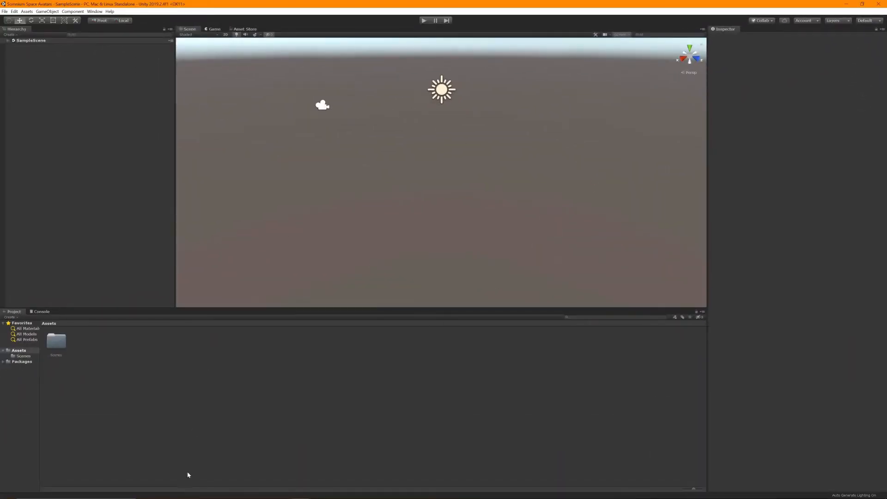
Import all contents of SomniumSpaceSDK_v.0.9.1a.unitypackage from the Downloads folder into the project.
left_click(188, 491)
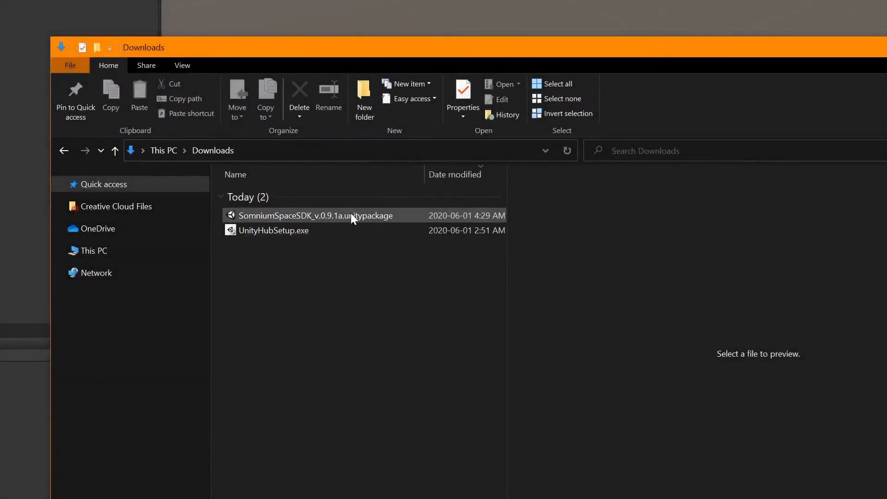
left_click(364, 216)
double_click(363, 215)
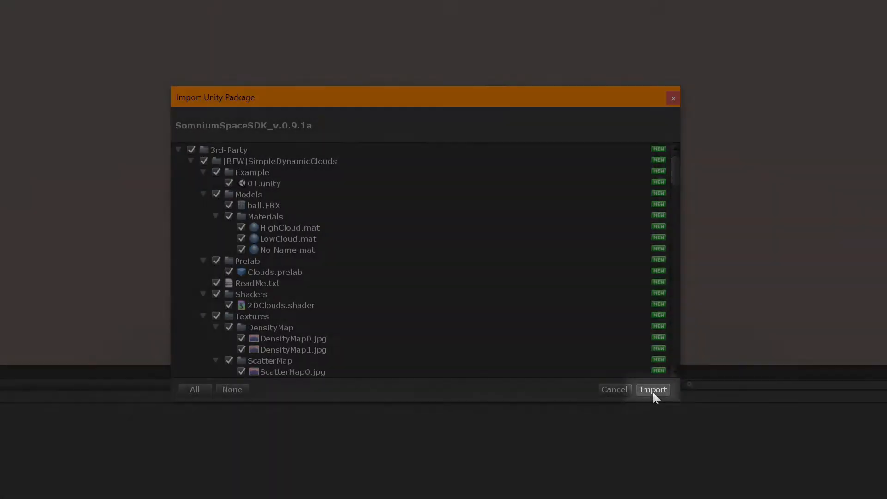
left_click(653, 390)
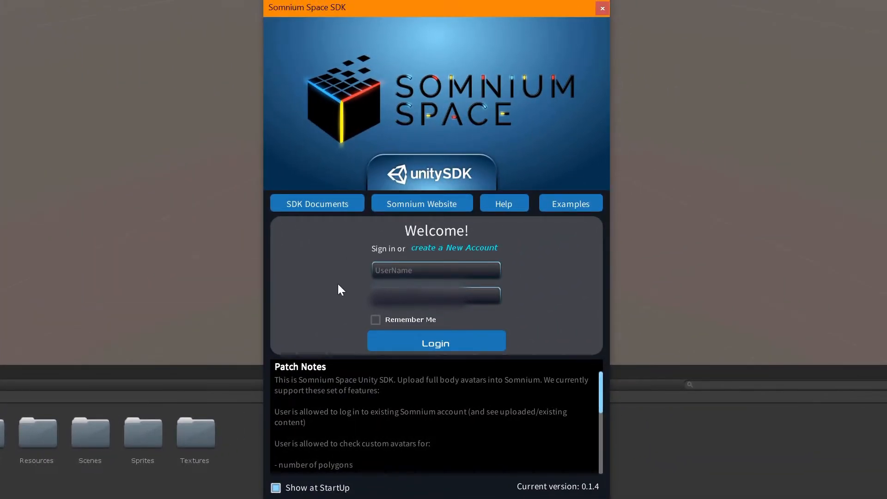
Log in to the Somnium Space SDK with the account username and password, enabling Remember Me, and close its window.
left_click(468, 269)
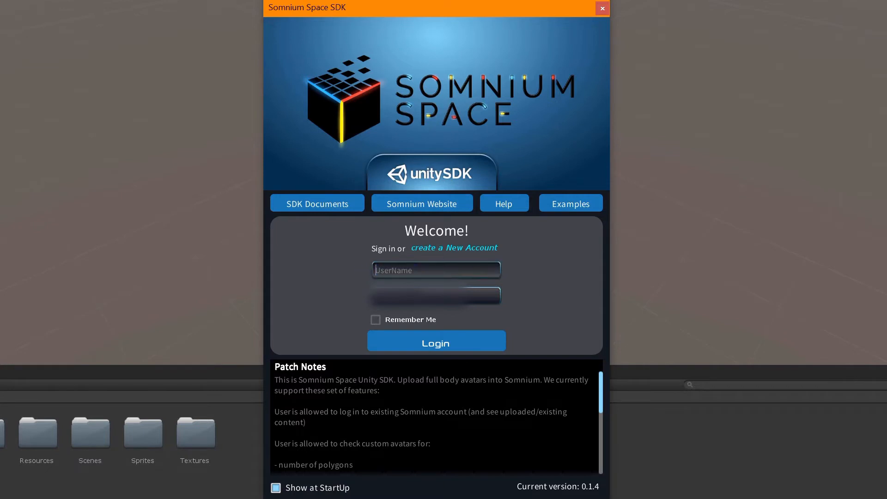
type("Mickyelloow")
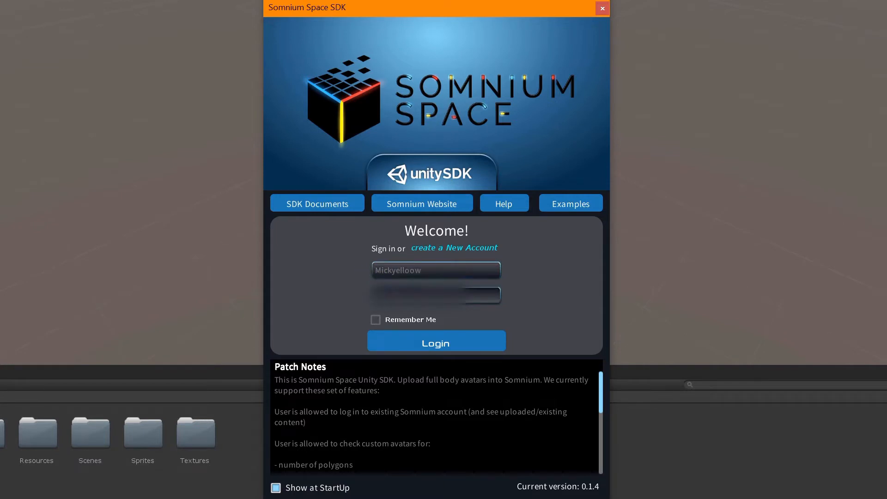
left_click(389, 342)
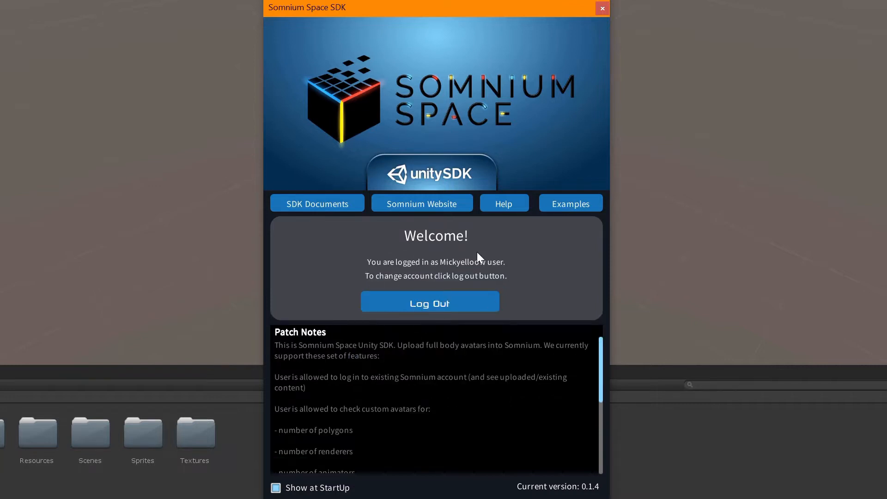
left_click(602, 9)
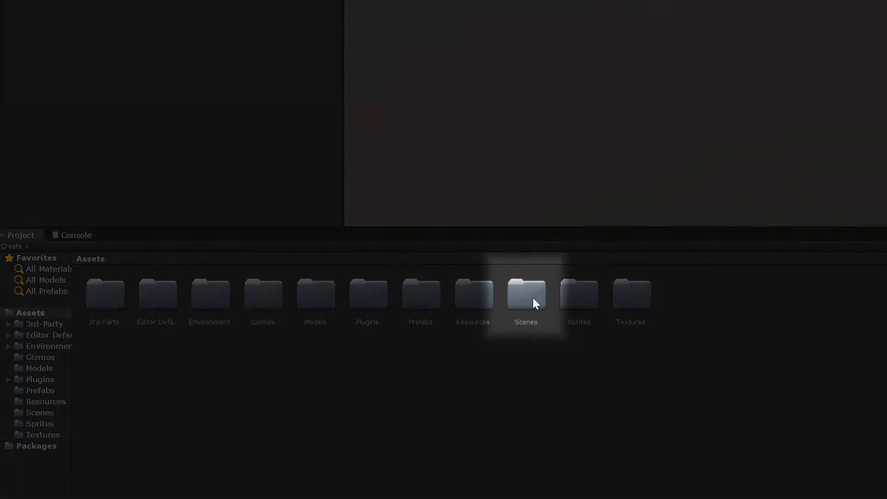
Open the UploadScene scene from the project's Scenes folder.
double_click(531, 295)
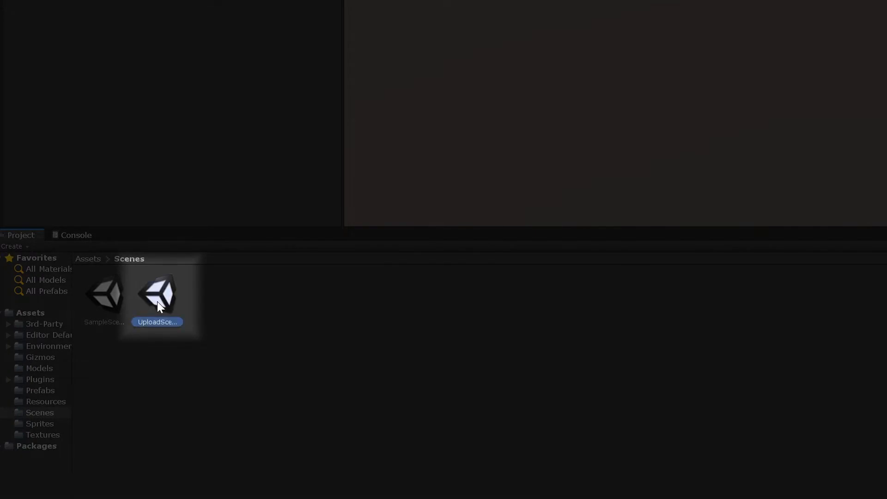
double_click(157, 301)
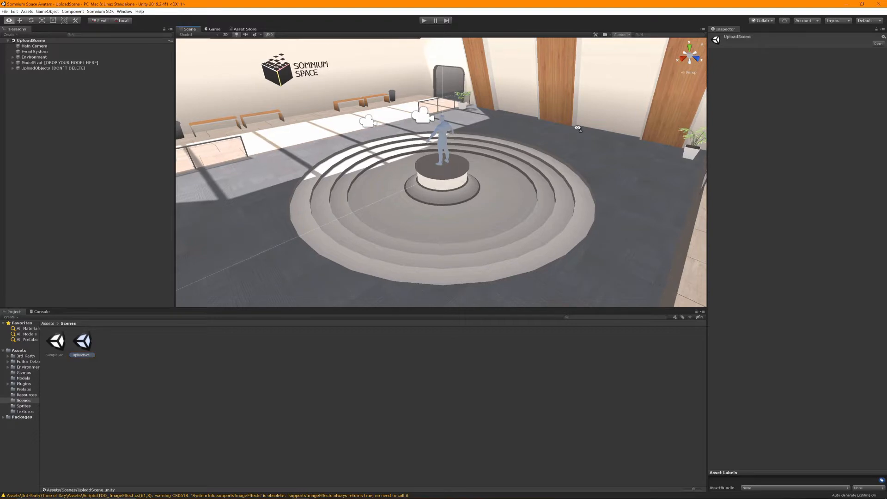
Examine the avatar upload room from several angles, focusing on the placeholder figure on the central pedestal.
right_click_drag(578, 130, 1, 141)
right_click_drag(393, 209, 434, 189)
scroll(418, 185, "up", 2)
scroll(434, 188, "down", 5)
key("s")
key("a")
key("d")
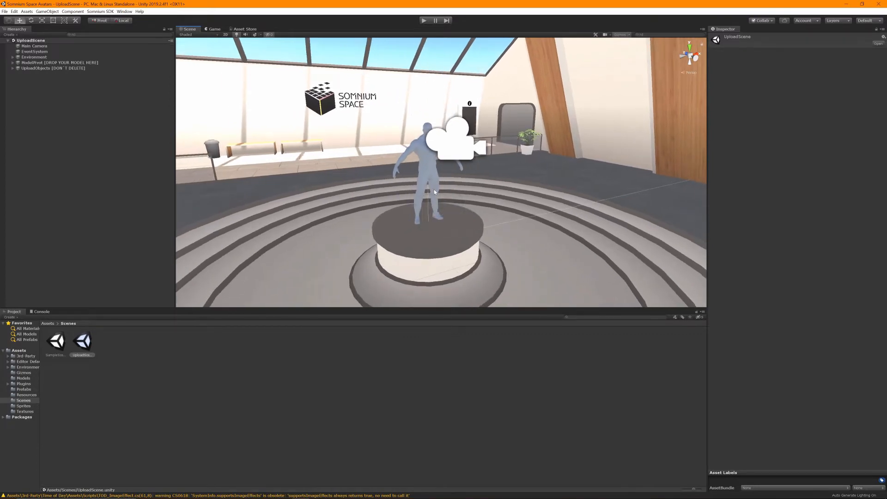
left_click_drag(433, 189, 463, 185, "alt")
mouse_move(490, 191)
right_mouse_down("alt")
mouse_move(500, 288)
mouse_move(488, 181)
right_mouse_up("alt")
middle_click_drag(489, 181, 457, 196, "alt")
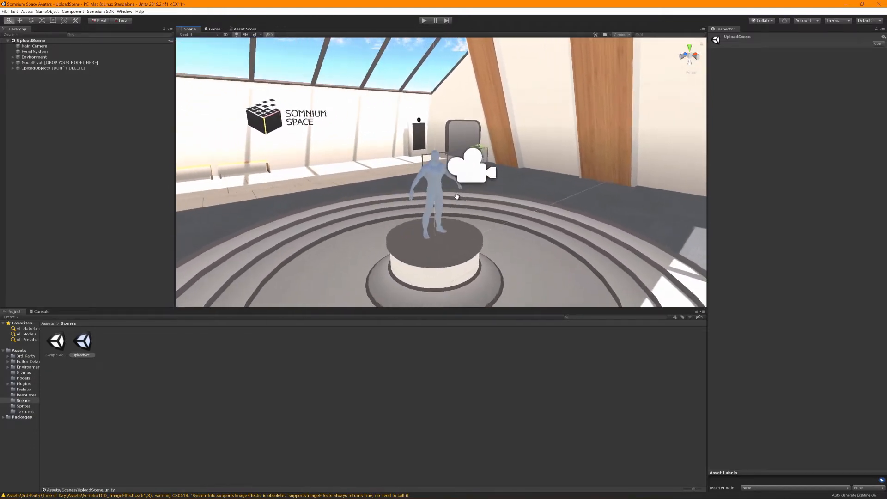
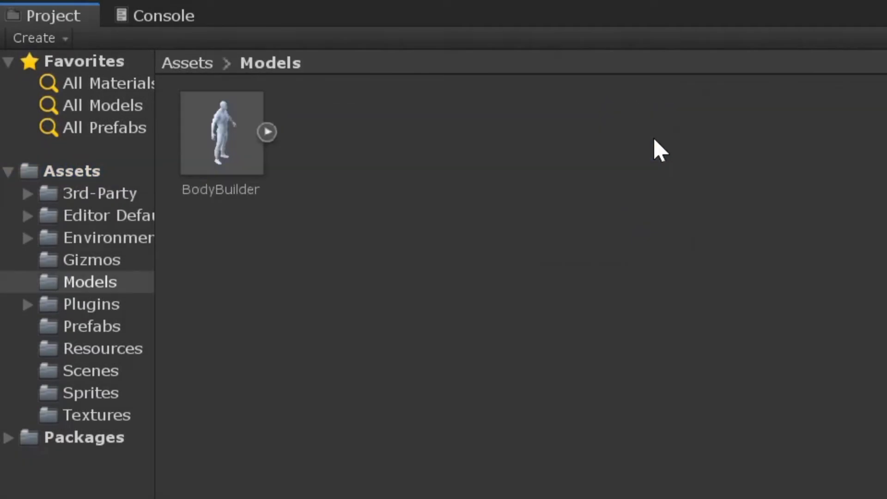
Create a folder named GrimReaper inside the project's Models folder.
right_click(389, 221)
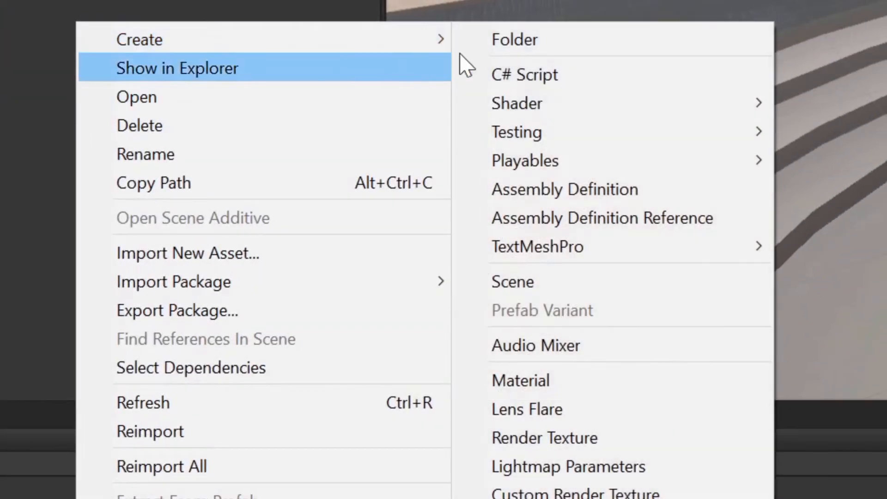
left_click(521, 49)
type("GrimReaper")
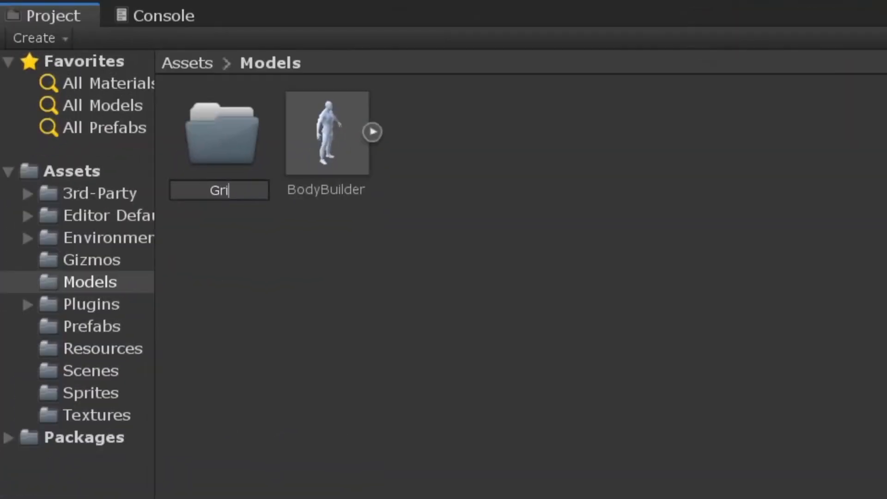
key("Return")
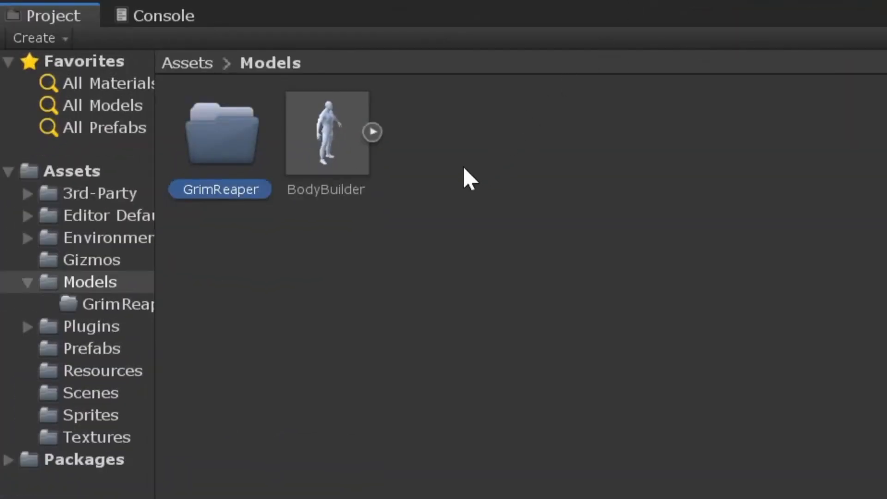
Create two subfolders named Materials and Textures inside the GrimReaper folder.
double_click(204, 112)
right_click(204, 113)
mouse_move(268, 131)
left_click(647, 1)
type("Materials")
key("Return")
right_click(373, 214)
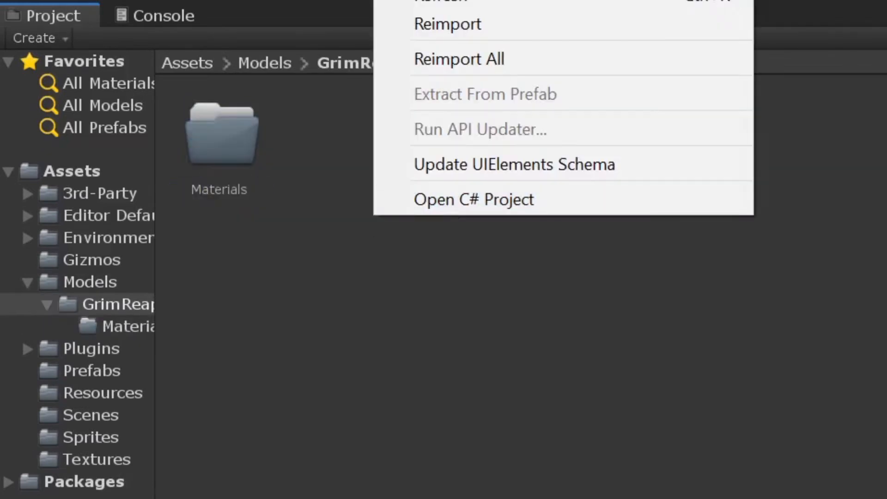
mouse_move(462, 1)
left_click(795, 1)
type("Textures")
key("Return")
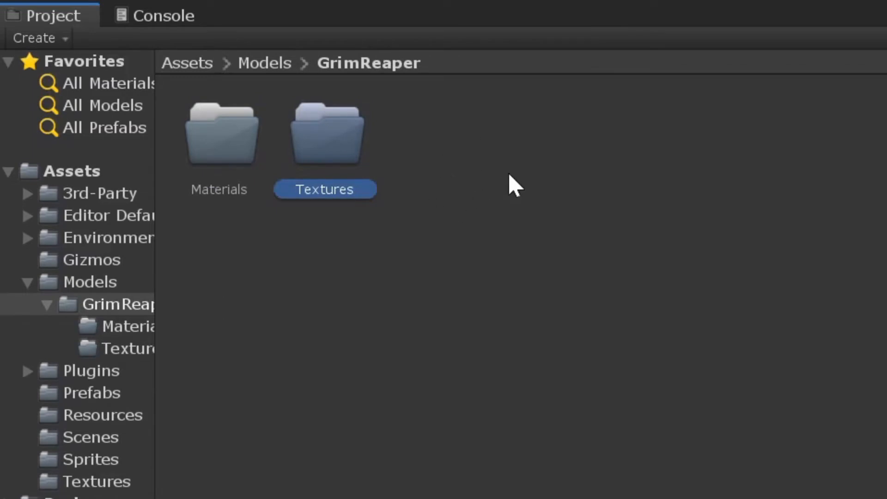
Switch to File Explorer and extract GrimReaper.zip in its current location.
key("alt+Tab")
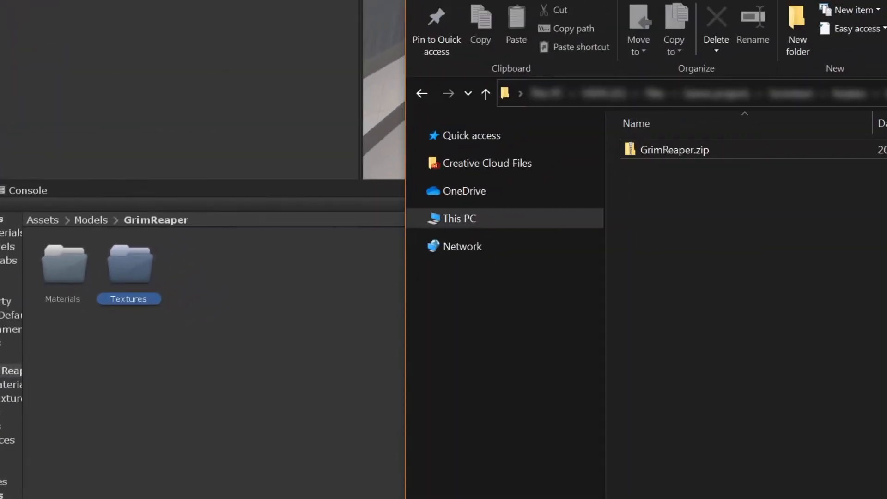
left_click(683, 150)
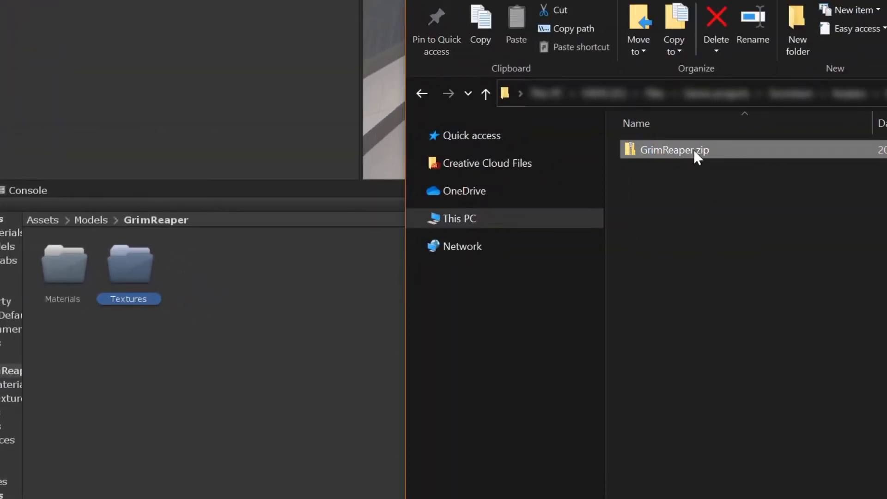
right_click(727, 151)
mouse_move(697, 228)
left_click(772, 285)
Import SS_GrimReaper.fbx from the extracted GrimReaper folder into the project's Models/GrimReaper folder.
double_click(679, 149)
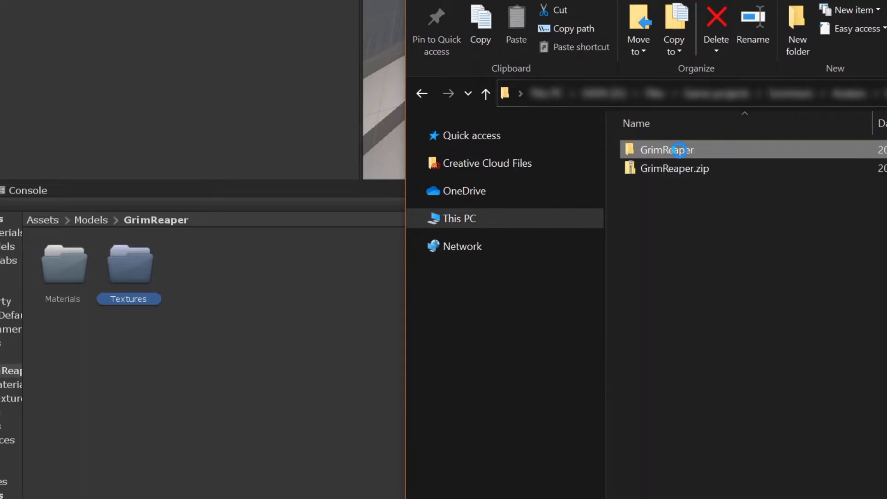
double_click(700, 186)
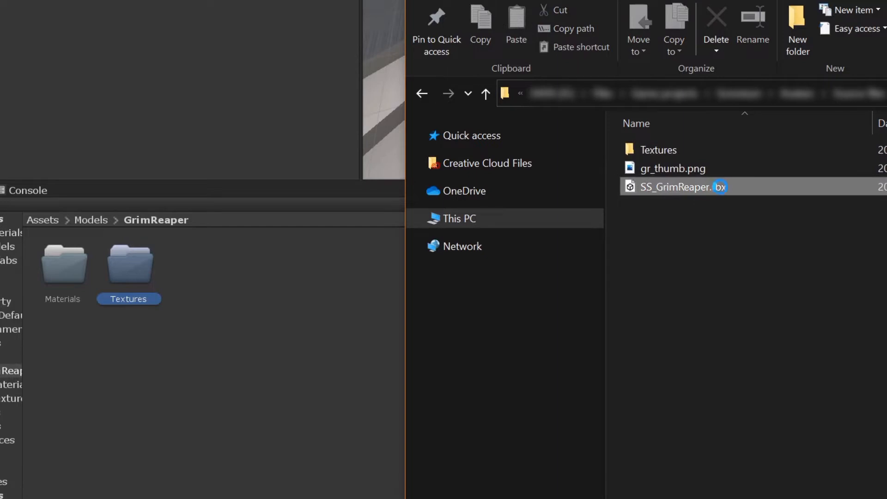
left_click_drag(700, 186, 305, 370)
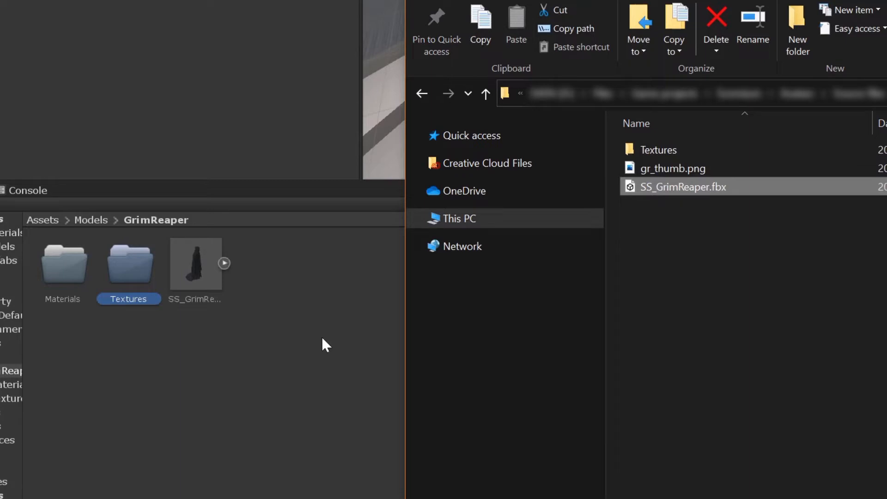
Import all image files from the extracted Textures folder into the GrimReaper Textures folder of the project and open that folder.
double_click(681, 148)
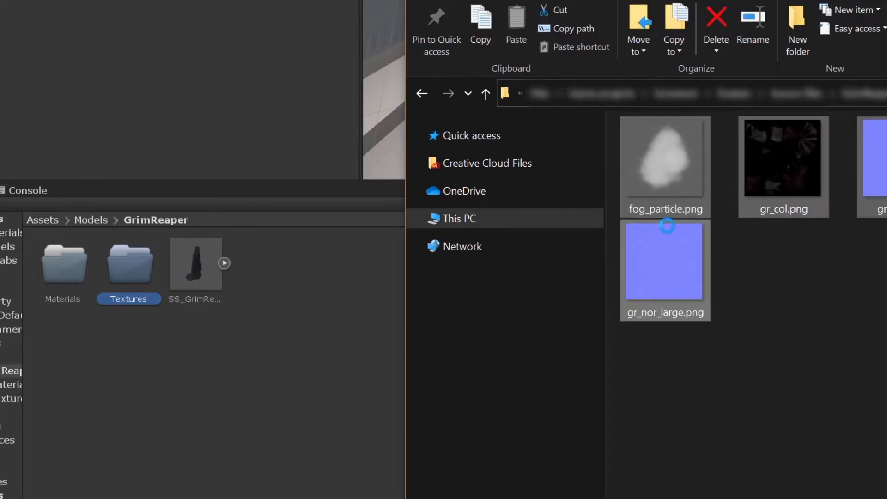
left_click_drag(672, 148, 127, 266)
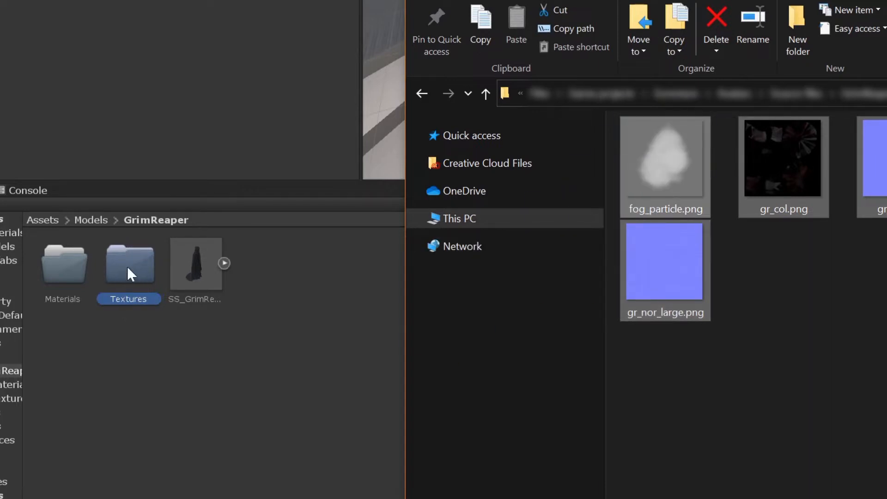
double_click(127, 266)
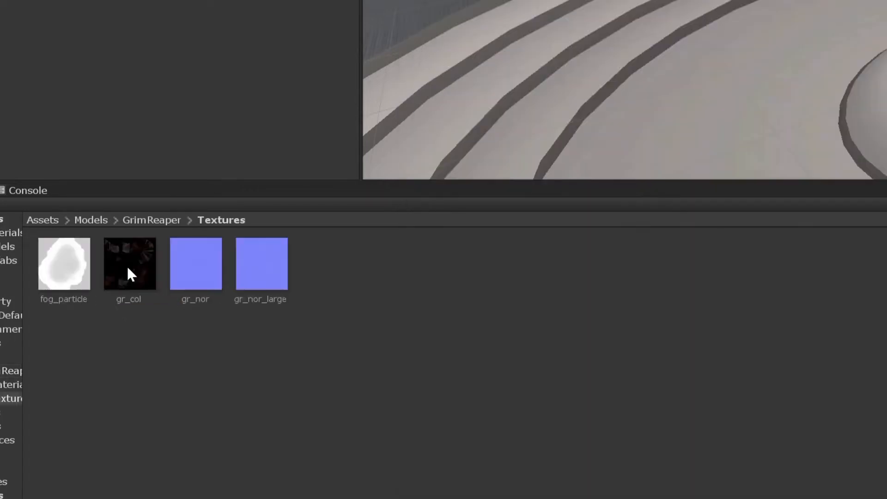
Set the texture type of all four GrimReaper textures to Sprite (2D and UI) and apply the import settings.
left_click(79, 285)
left_click(275, 275, "shift")
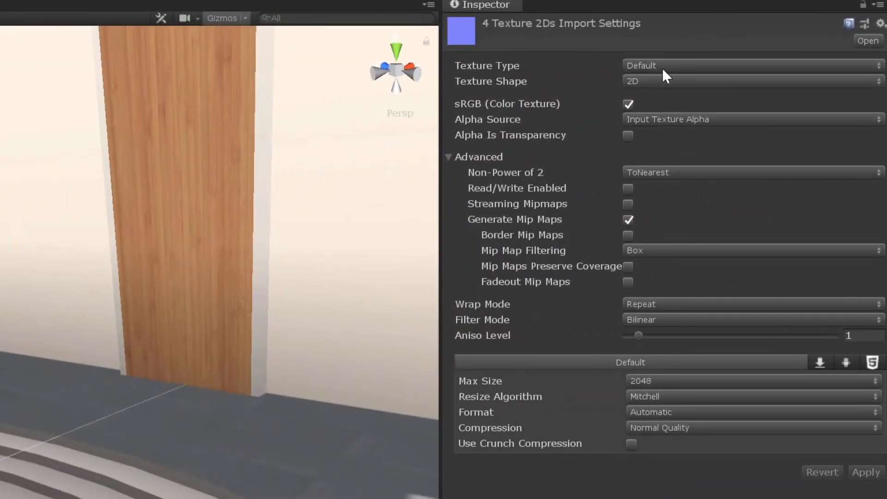
left_click(663, 70)
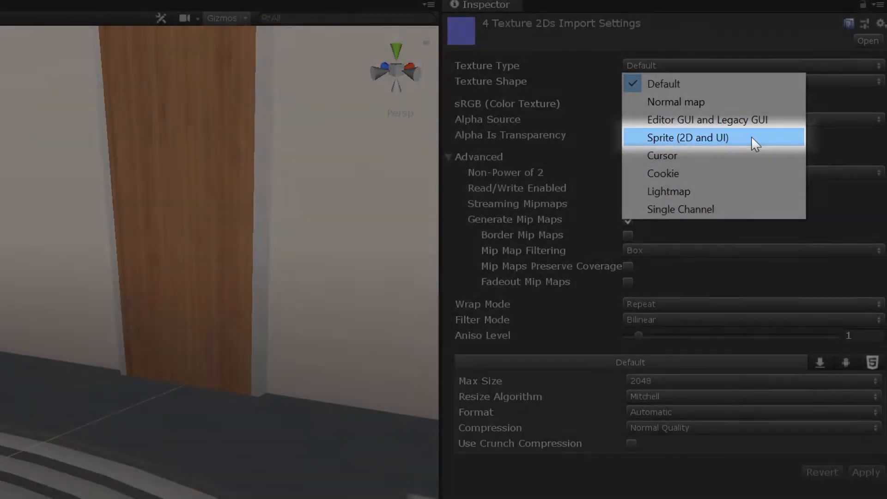
left_click(705, 146)
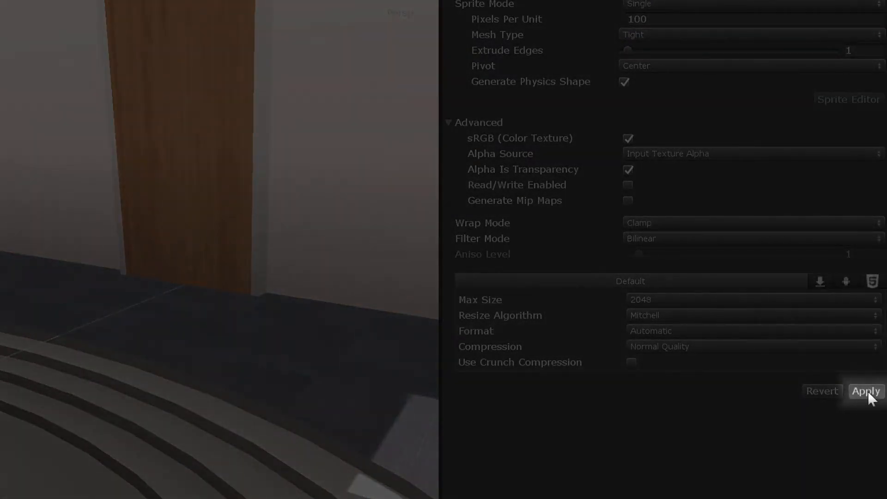
left_click(866, 392)
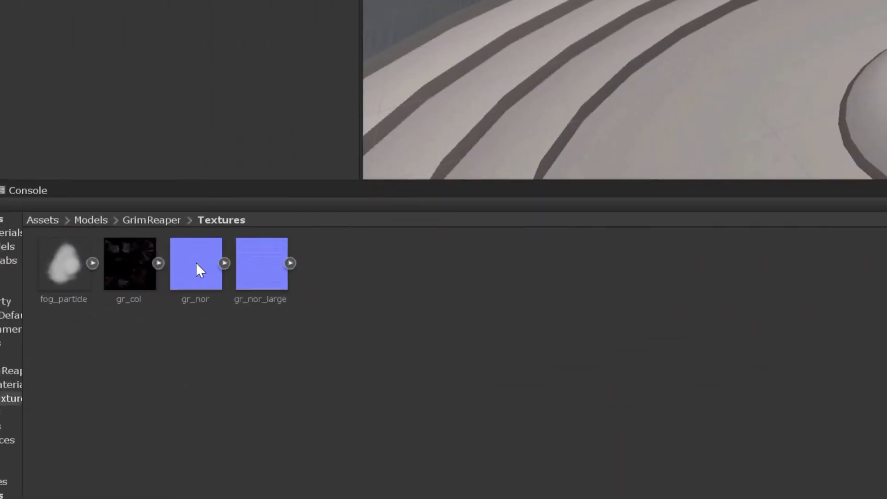
Set the texture type of gr_nor and gr_nor_large to Normal map and apply the import settings.
left_click(196, 262)
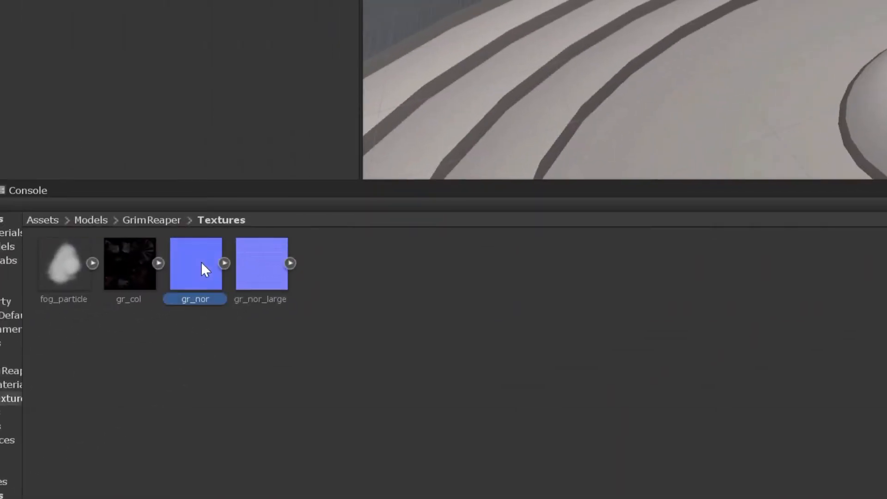
left_click(261, 262, "shift")
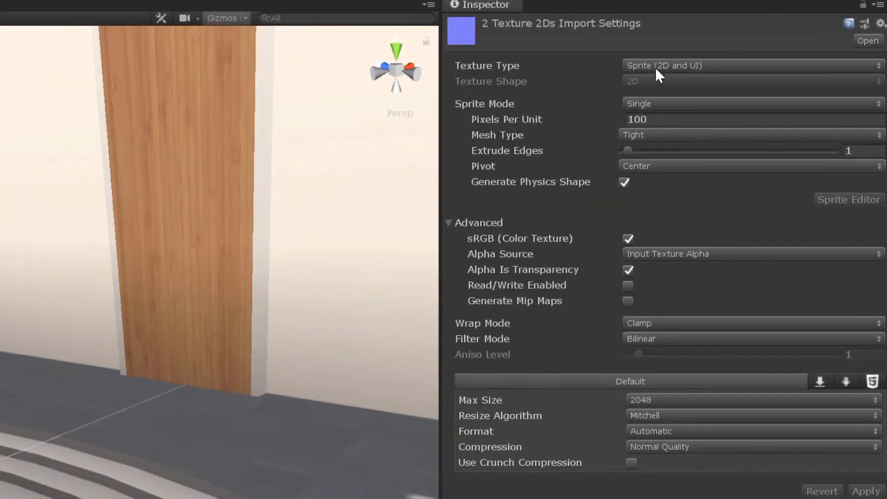
left_click(655, 66)
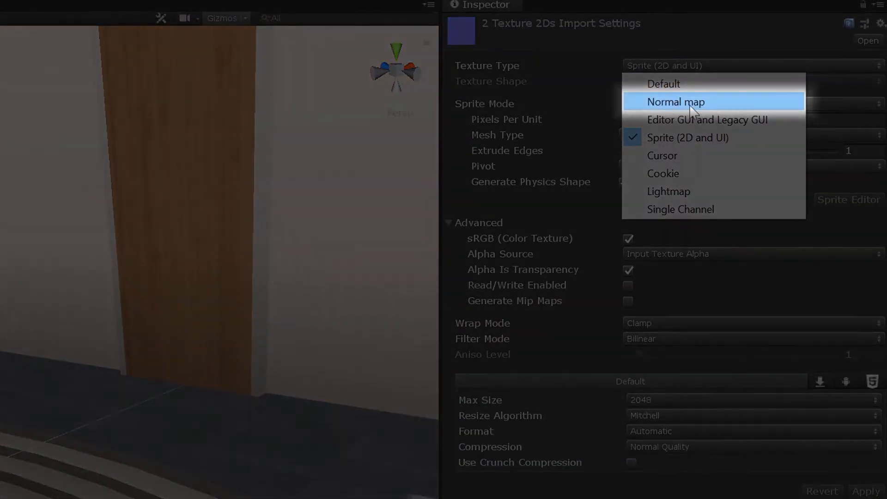
left_click(714, 103)
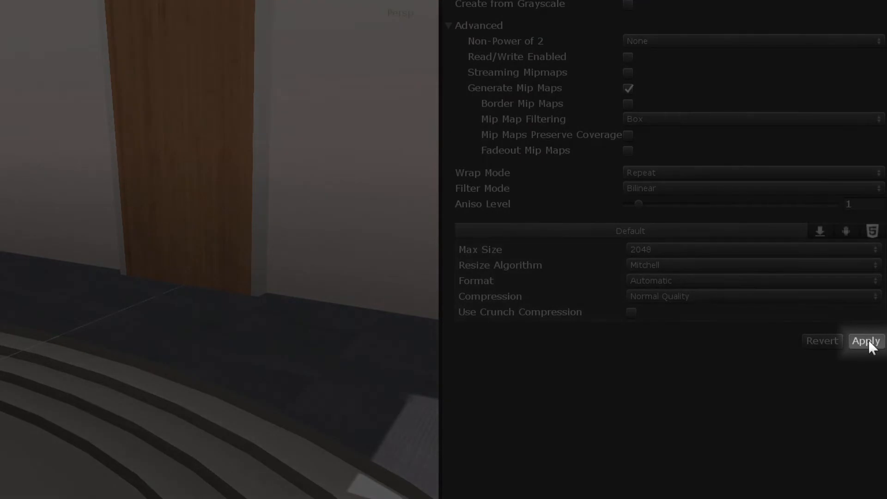
left_click(867, 341)
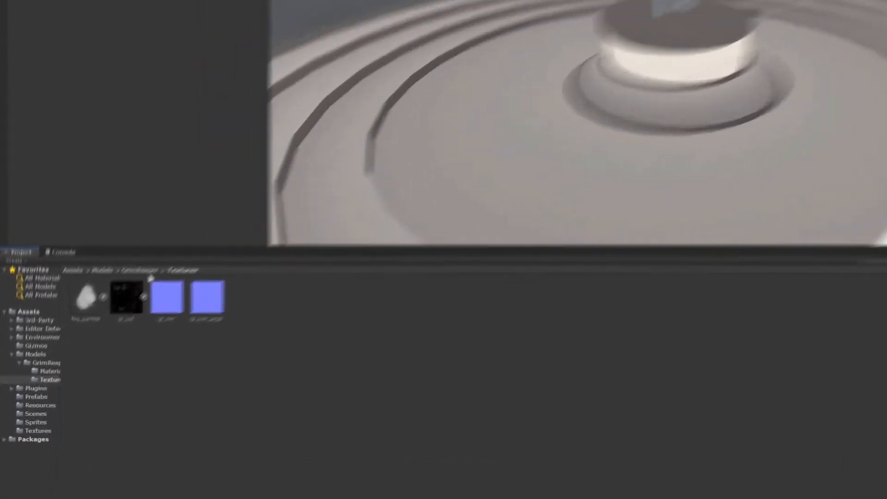
Set the rig animation type of the SS_GrimReaper model in the GrimReaper folder to Humanoid.
left_click(91, 323)
left_click(329, 182)
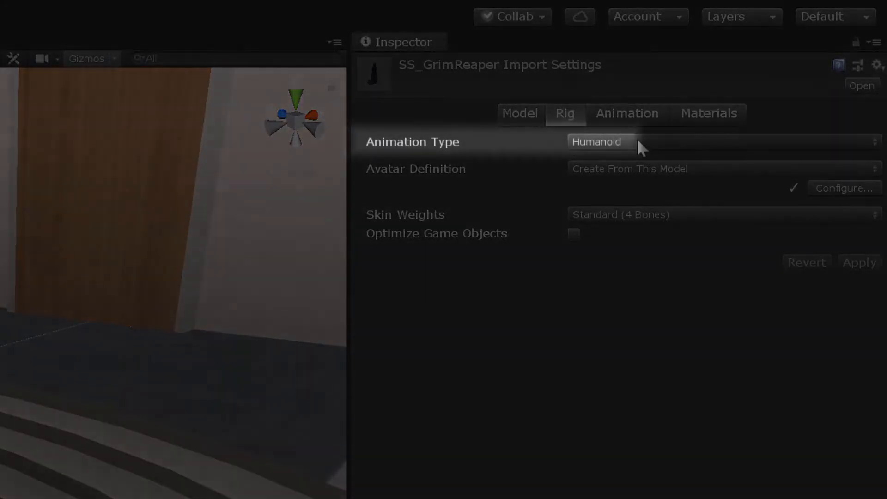
left_click(648, 139)
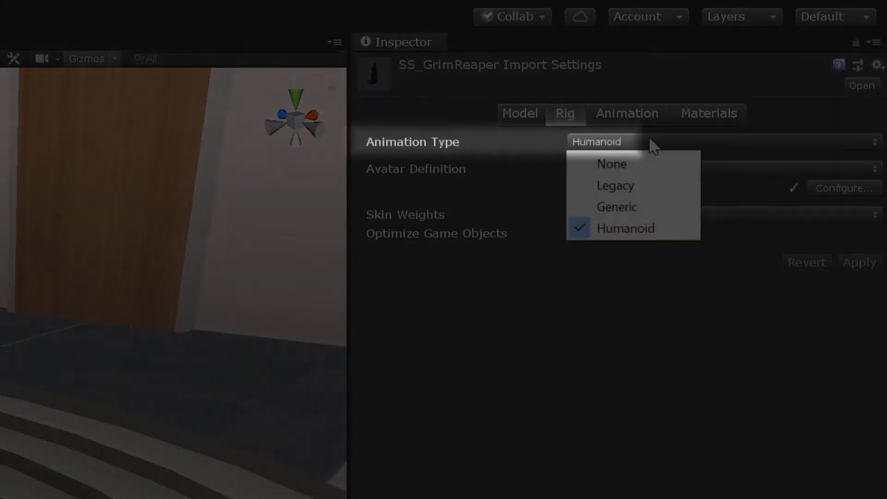
left_click(605, 229)
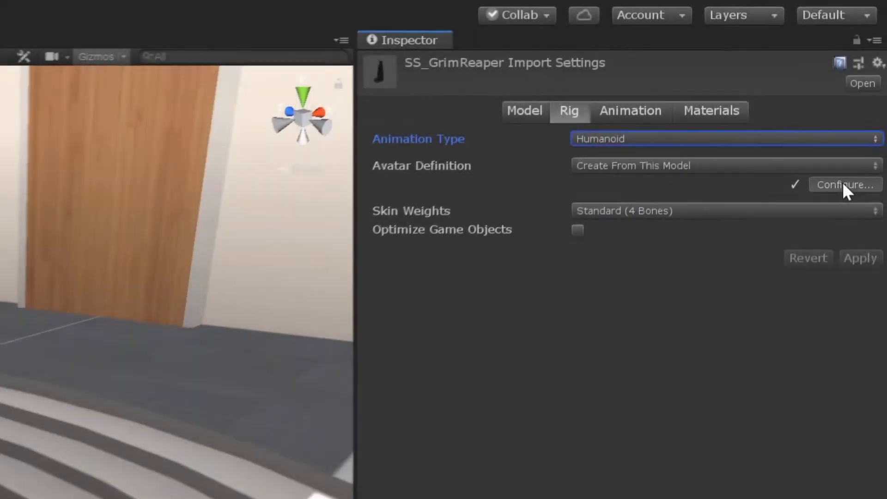
Check the body and head bone mapping in the SS_GrimReaper avatar configuration, and close the configuration.
left_click(841, 183)
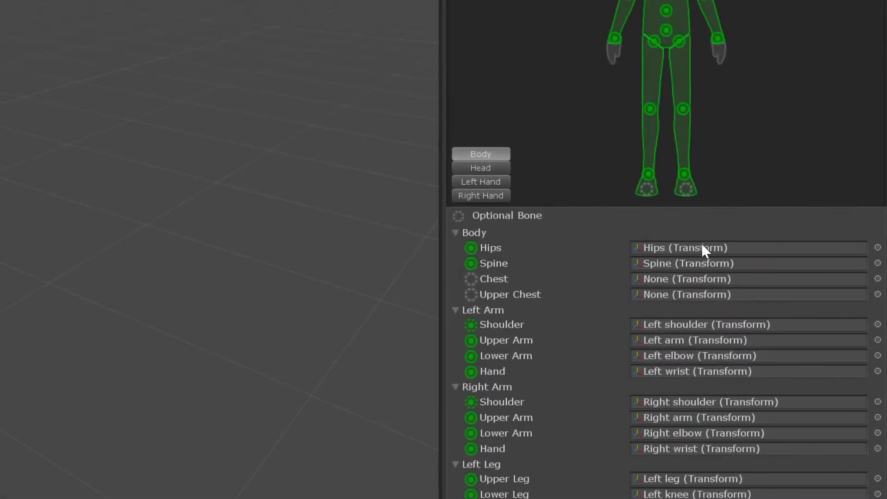
left_click(703, 245)
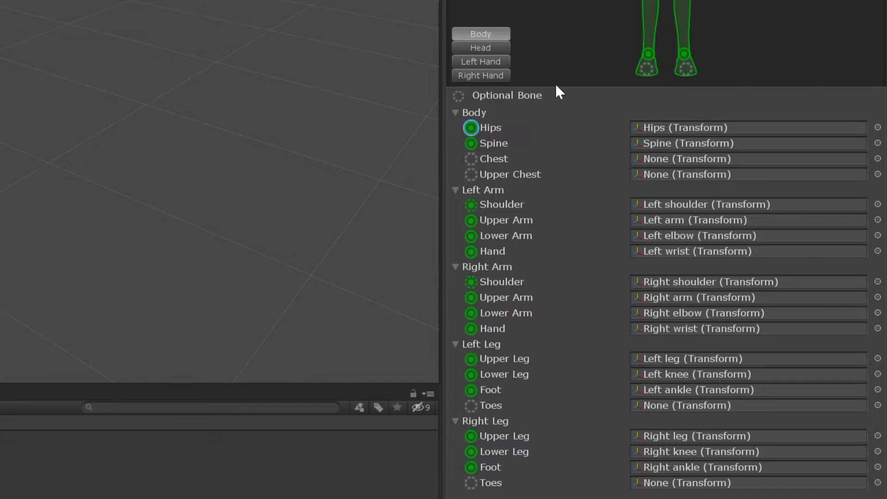
left_click(490, 48)
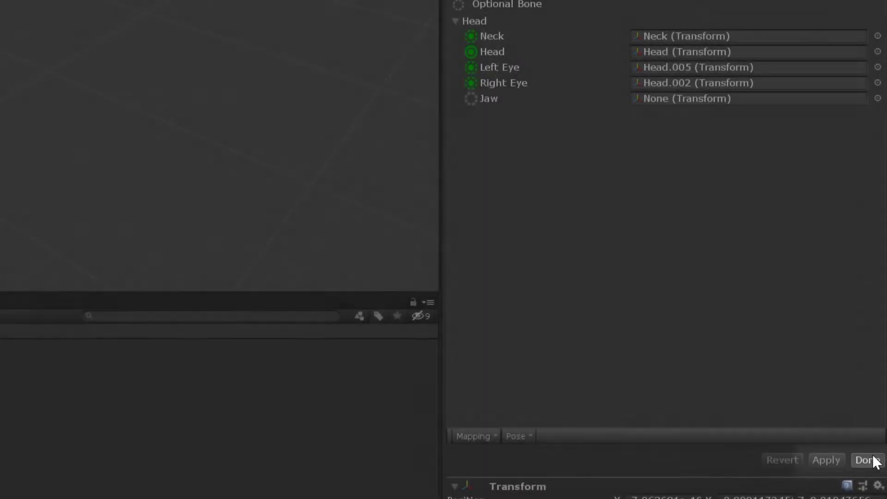
left_click(868, 460)
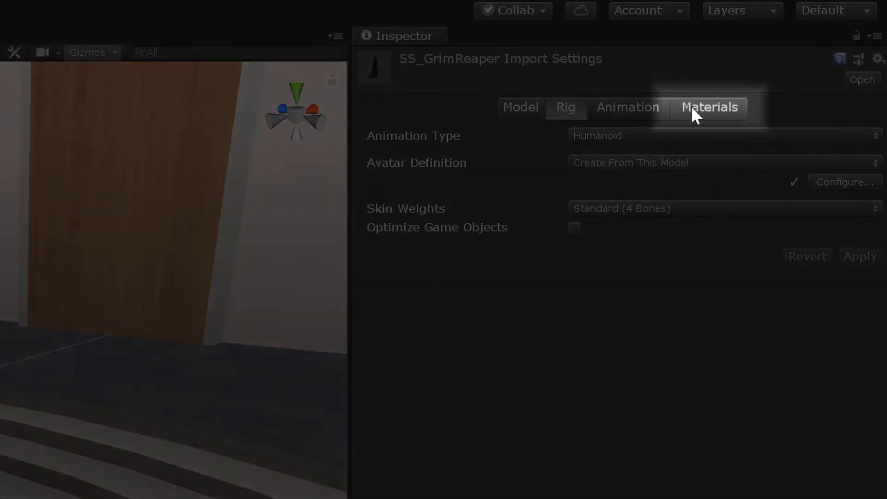
Extract the SS_GrimReaper model's embedded materials into the GrimReaper Materials folder and open that folder.
left_click(724, 103)
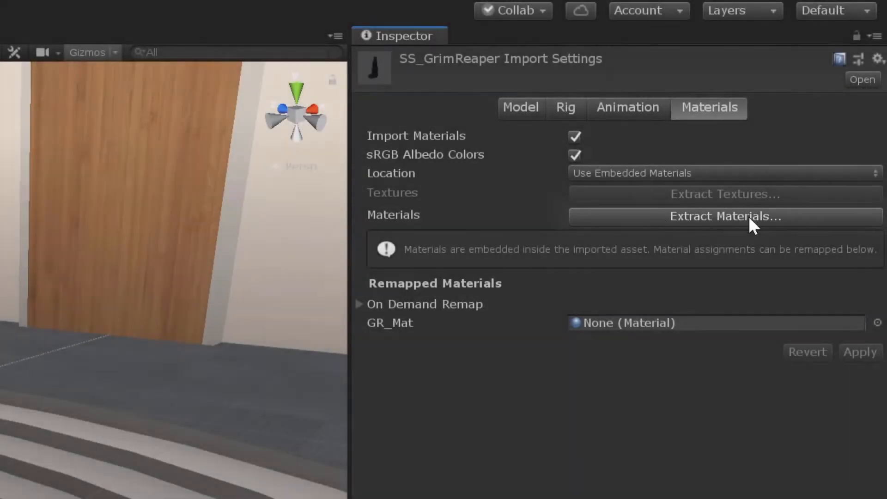
left_click(748, 215)
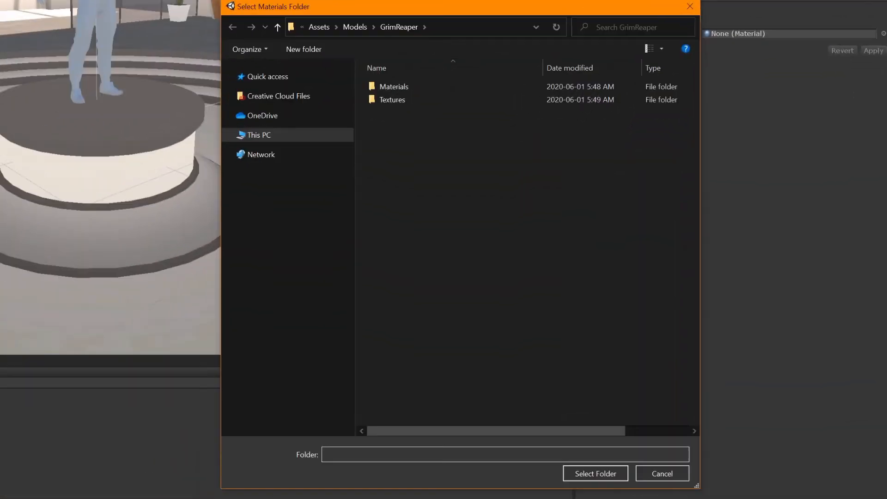
double_click(415, 88)
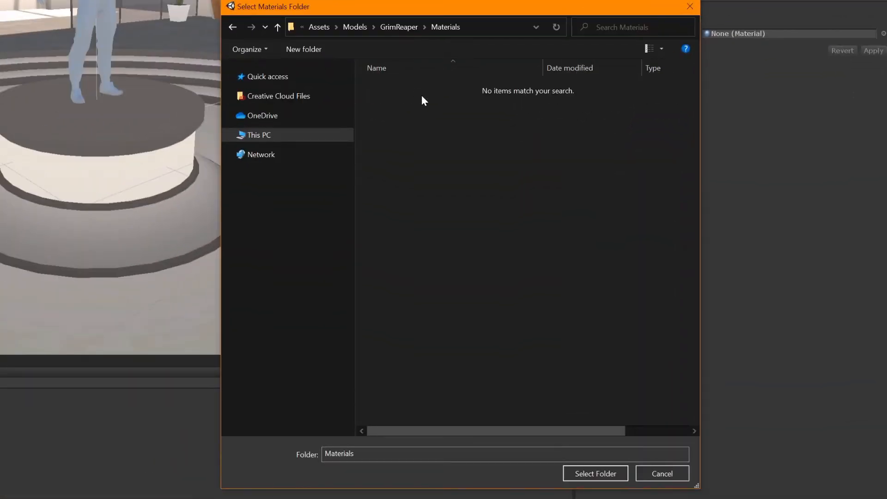
left_click(594, 473)
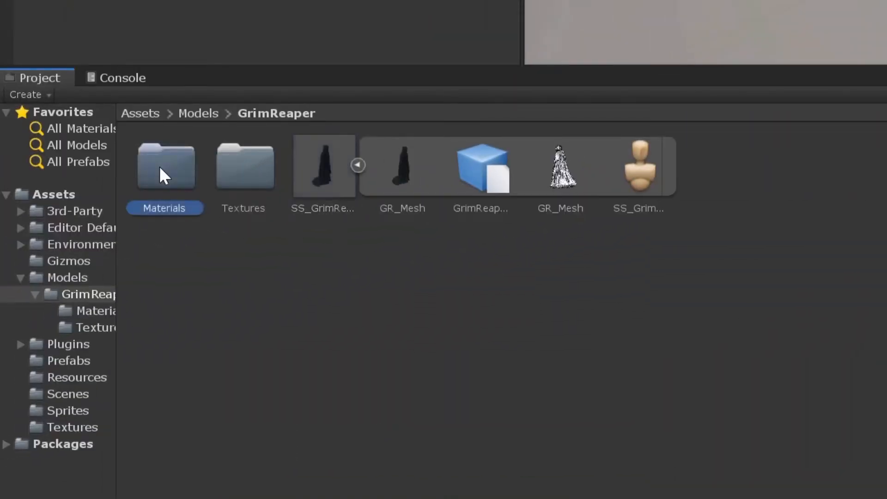
double_click(160, 167)
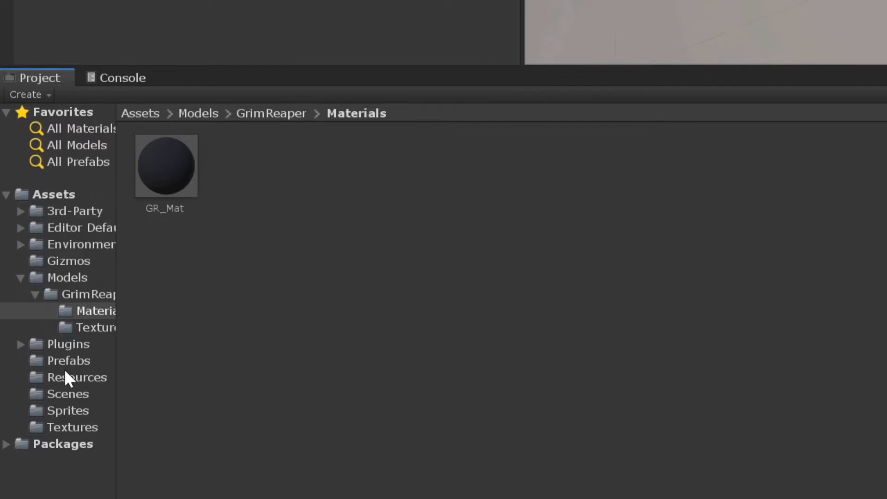
Open SampleScene from the project's Scenes folder and go back to the GrimReaper model folder.
left_click(74, 395)
left_click(170, 174)
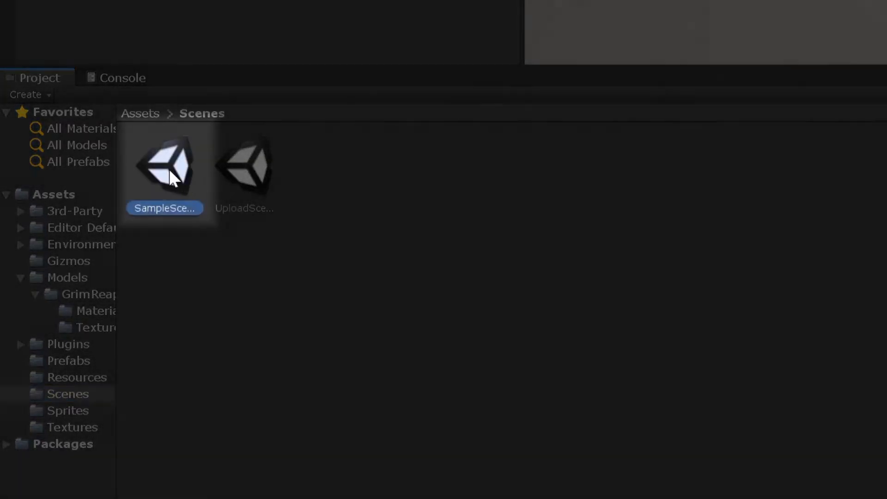
left_click(87, 296)
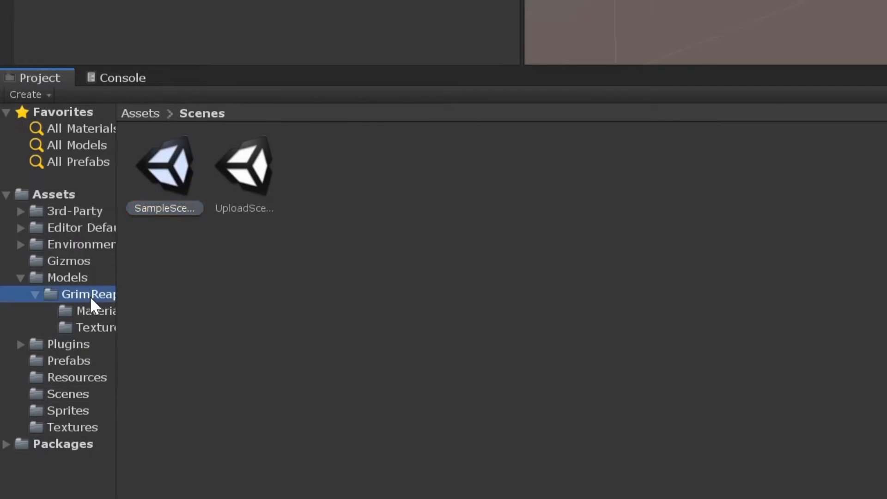
Place the SS_GrimReaper model from the GrimReaper folder into SampleScene and rotate it 180 degrees about the Y axis.
left_click_drag(315, 183, 295, 0)
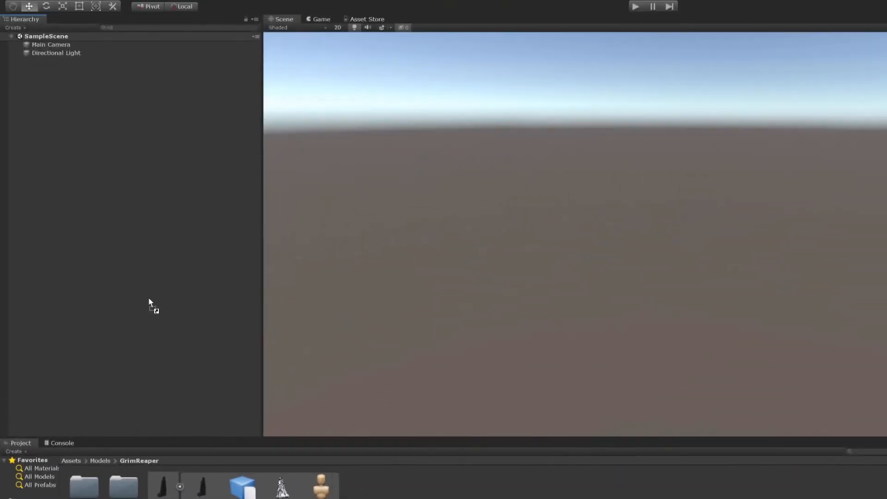
left_click_drag(149, 300, 149, 300)
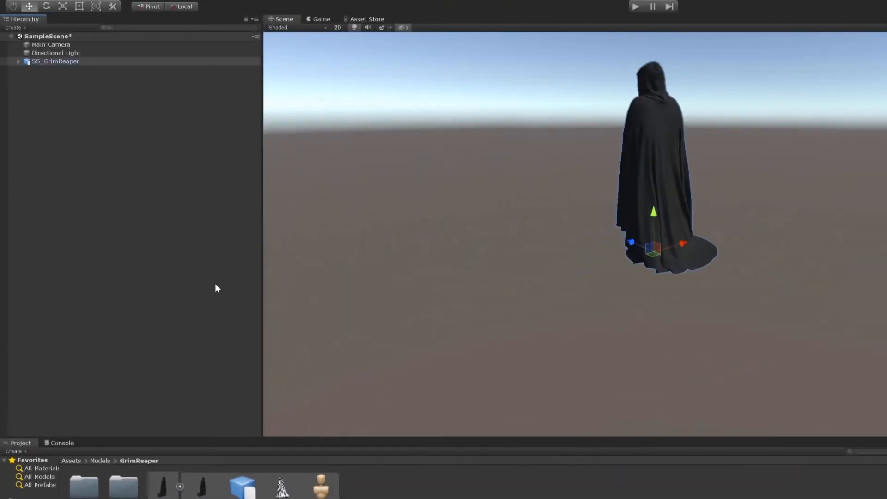
scroll(599, 227, "up", 6)
middle_click_drag(636, 147, 634, 246)
left_click_drag(632, 245, 672, 340, "alt")
scroll(717, 243, "up", 3)
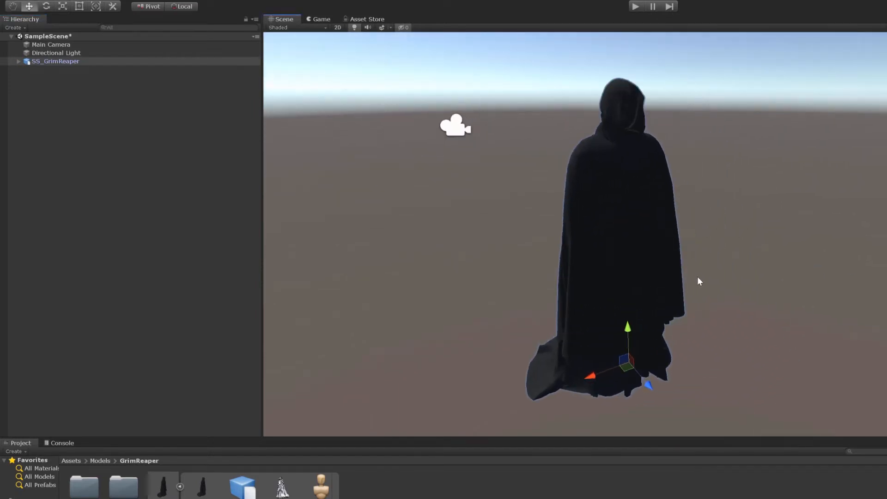
left_click_drag(593, 289, 810, 317, "alt")
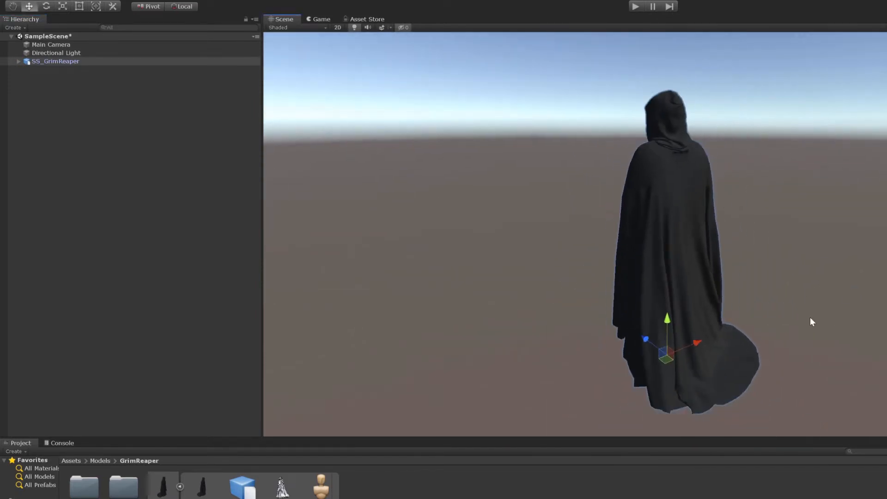
key("e")
left_click_drag(667, 378, 382, 376)
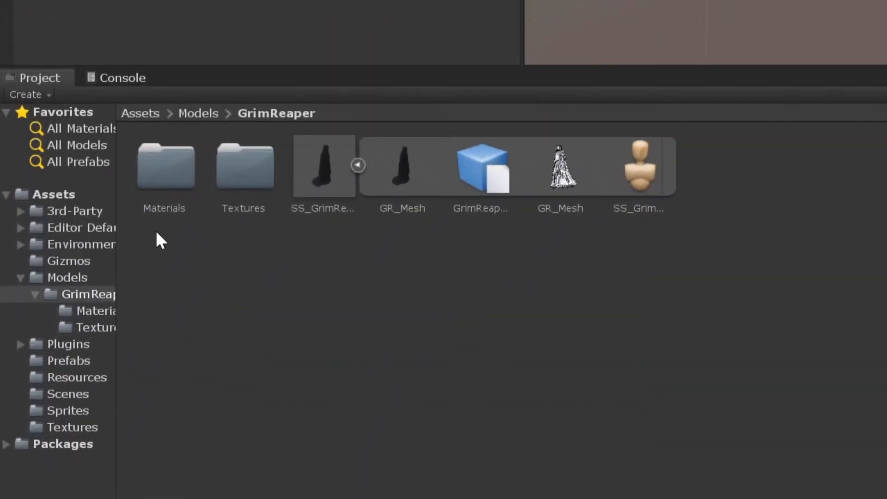
Select the GR_Mat material in the GrimReaper Materials folder and give it the Standard shader with Opaque rendering mode.
double_click(171, 170)
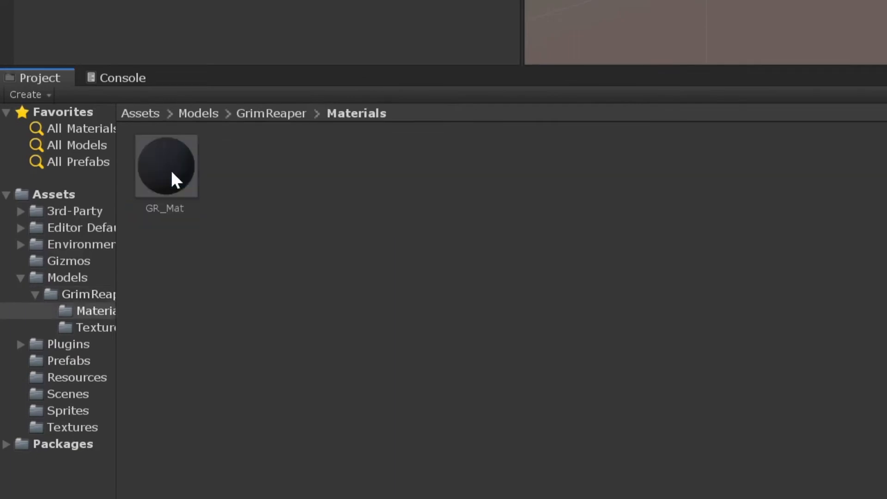
left_click(172, 172)
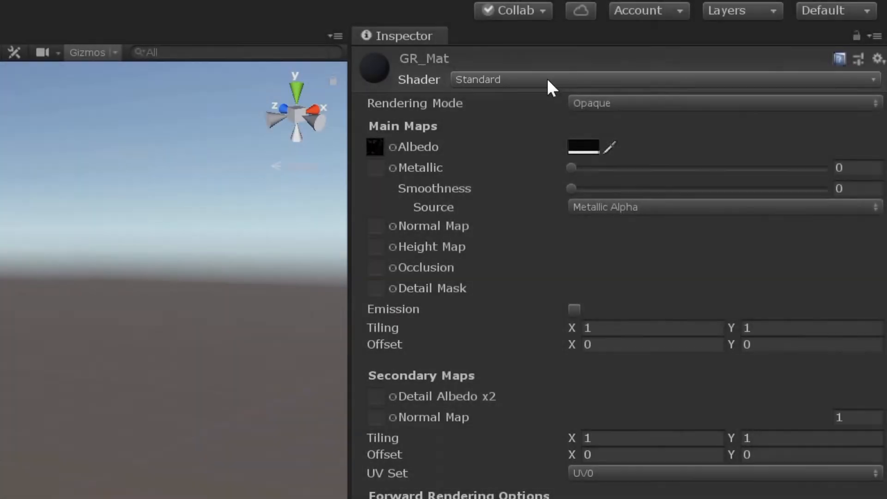
left_click(547, 81)
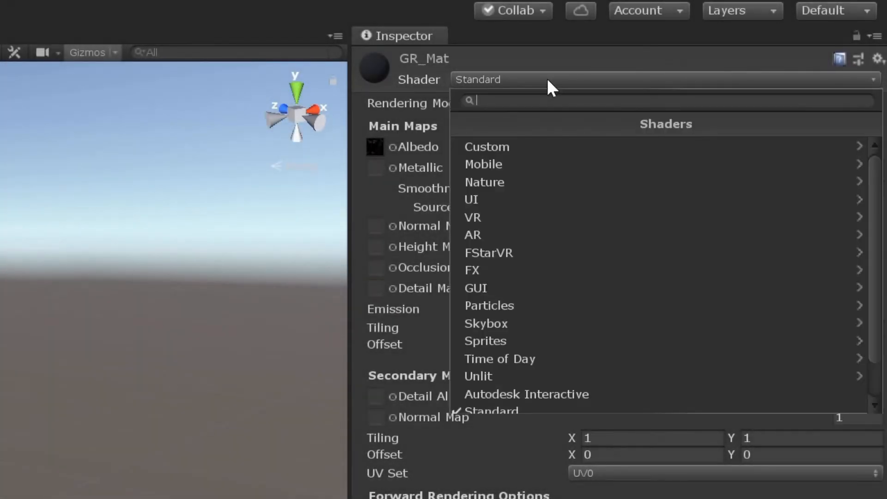
scroll(550, 286, "down", 2)
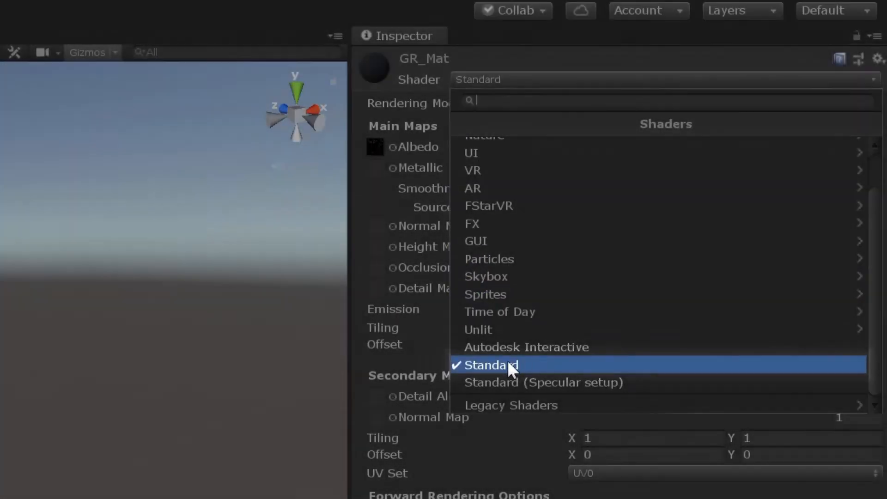
left_click(509, 364)
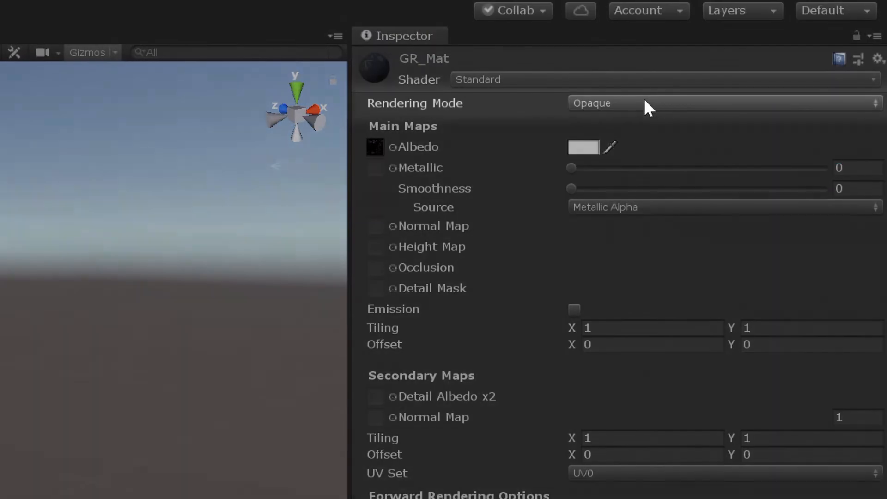
left_click(645, 103)
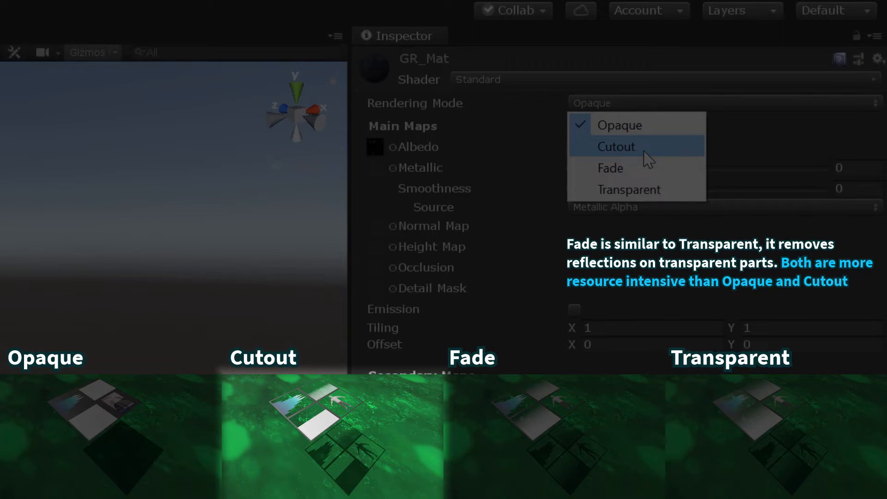
left_click(635, 104)
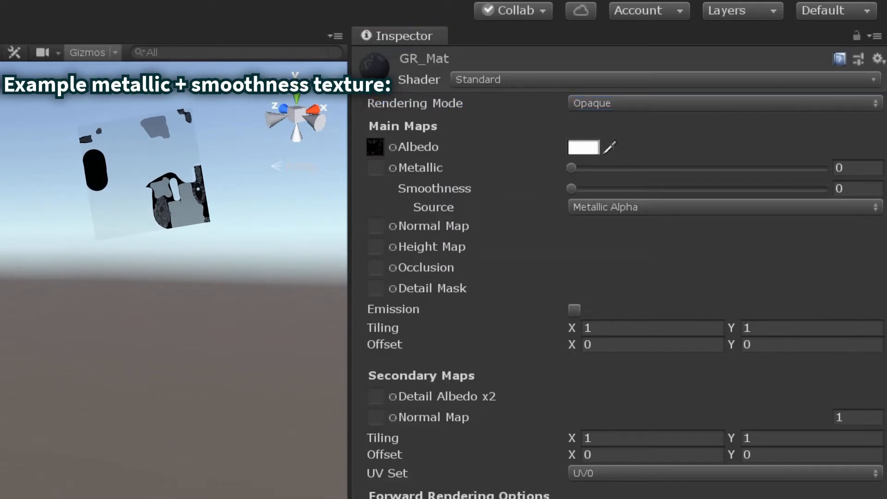
Assign the normal texture to GR_Mat's main Normal Map with strength 1.58, and raise the material's smoothness.
mouse_move(572, 189)
left_mouse_down()
mouse_move(784, 184)
mouse_move(612, 184)
mouse_move(567, 194)
left_mouse_up()
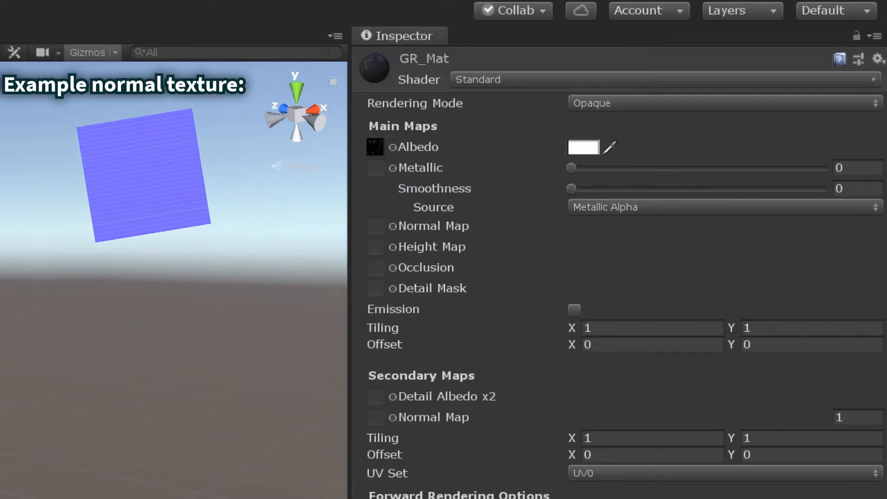
left_click_drag(397, 496, 376, 232)
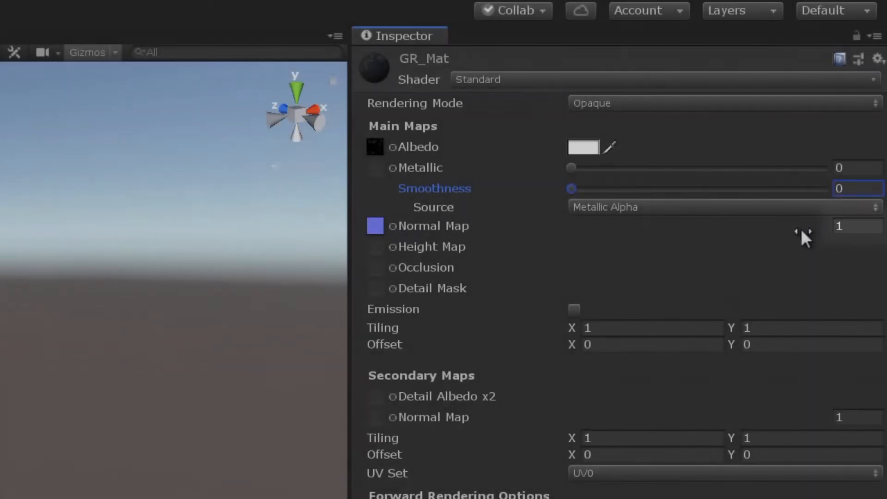
left_click_drag(816, 227, 827, 228)
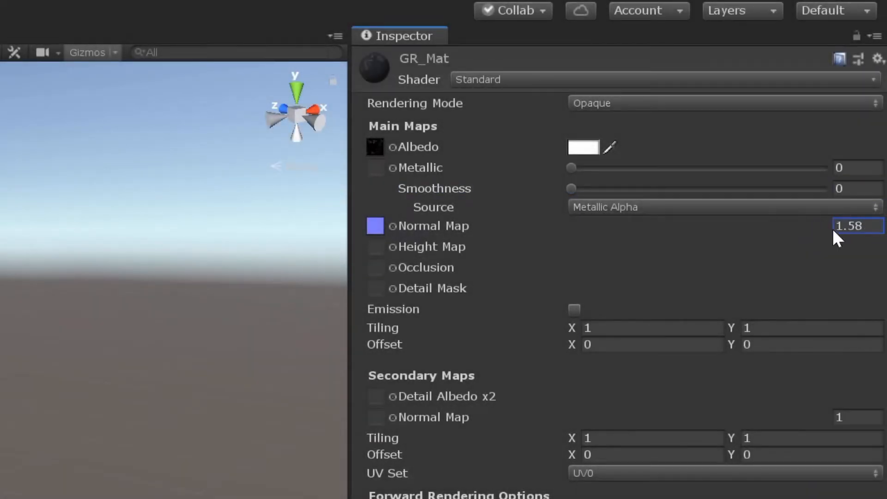
left_click_drag(571, 188, 714, 199)
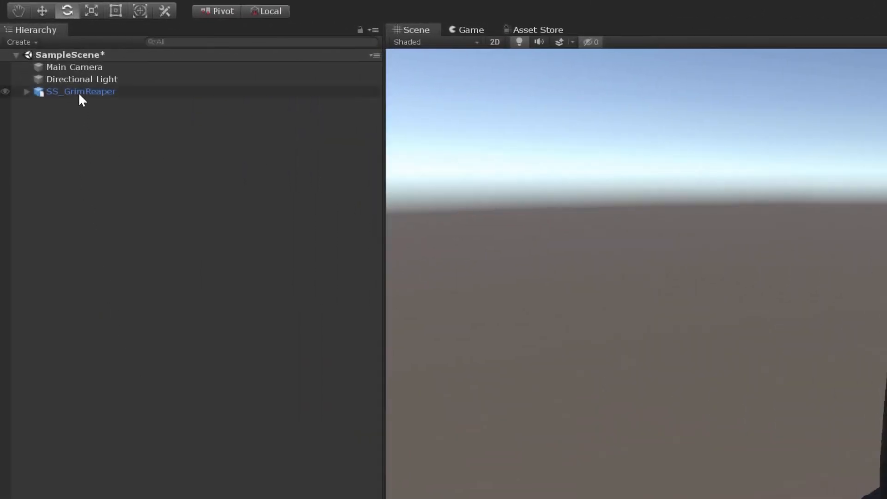
Save the scene's SS_GrimReaper as an original prefab in the GrimReaper folder and open UploadScene from the Scenes folder.
left_click_drag(79, 92, 279, 498)
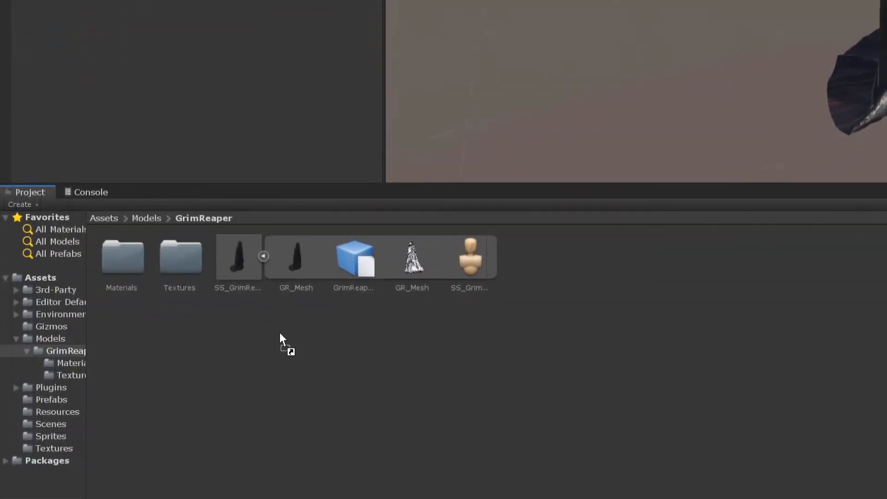
left_click_drag(279, 332, 279, 331)
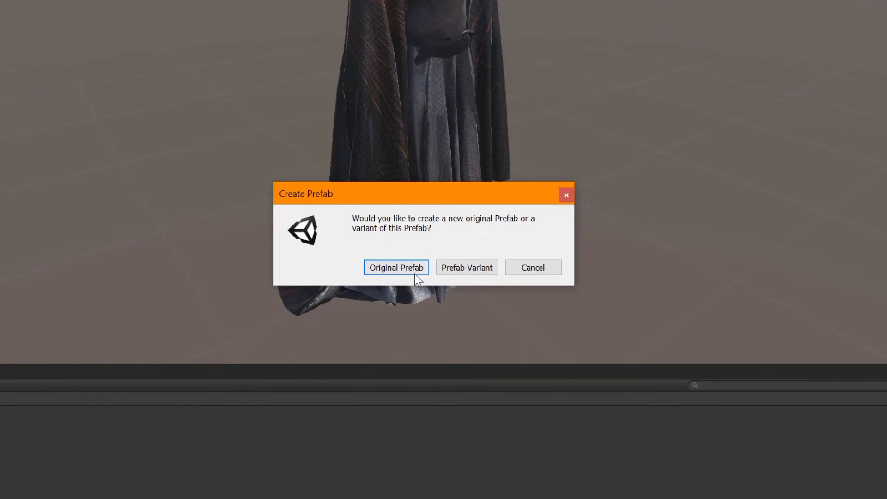
left_click(385, 271)
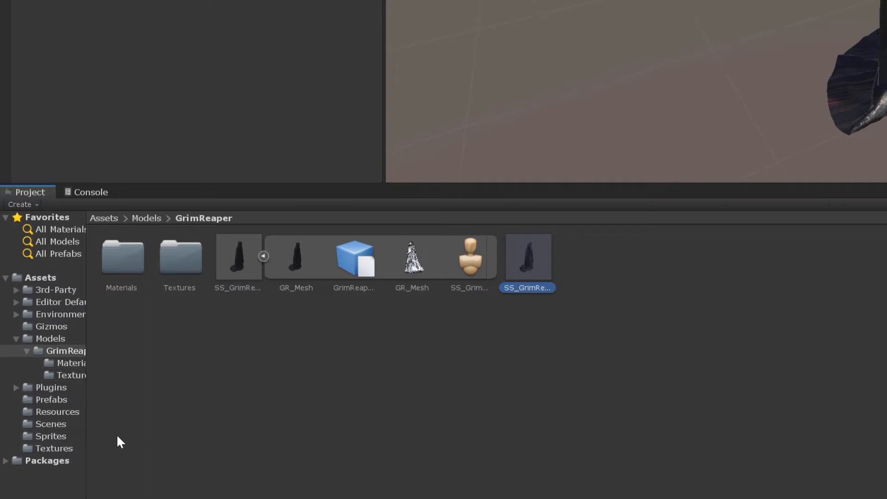
left_click(48, 423)
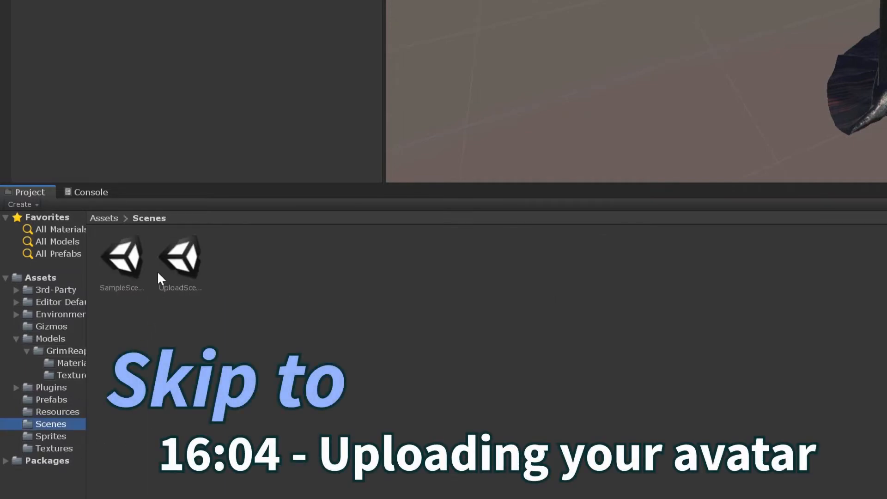
double_click(171, 263)
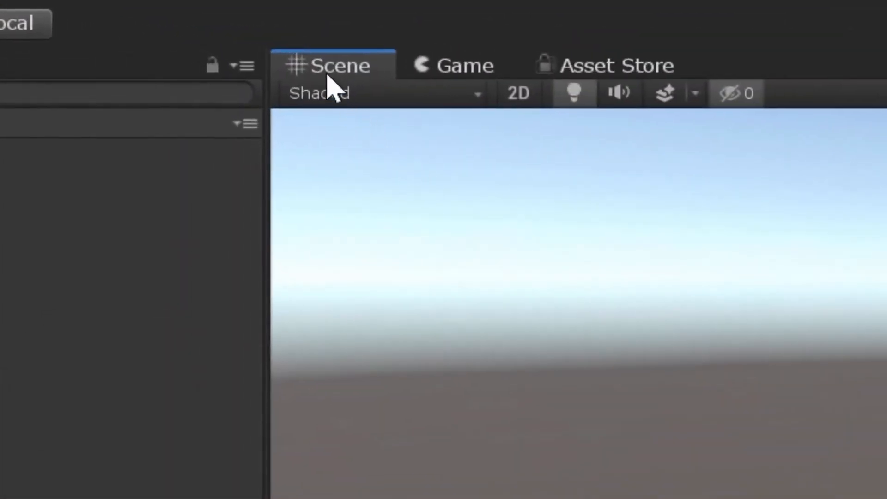
Search the Unity Asset Store for "dynamic bones" and open the Dynamic Bone asset page.
left_click(618, 68)
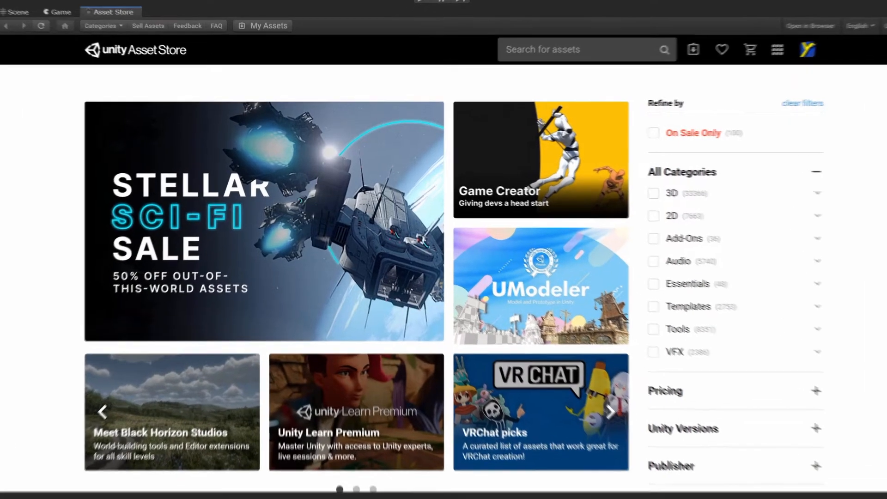
left_click(569, 51)
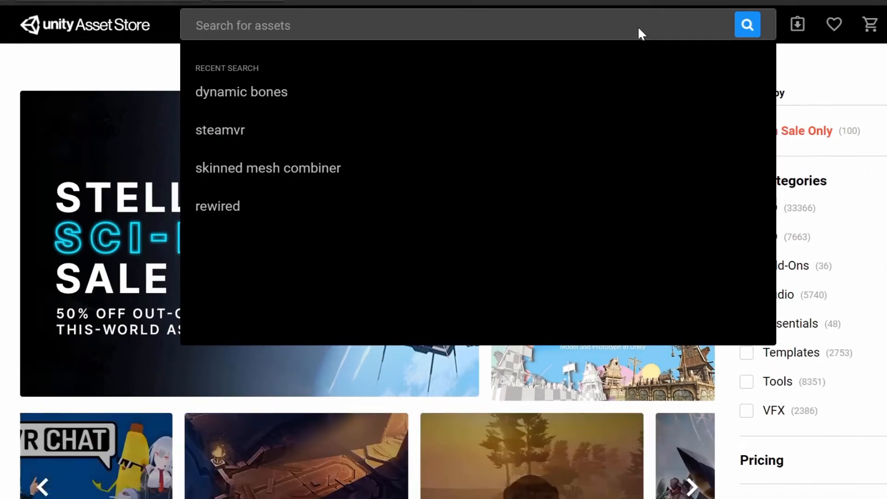
type("dynamic bones")
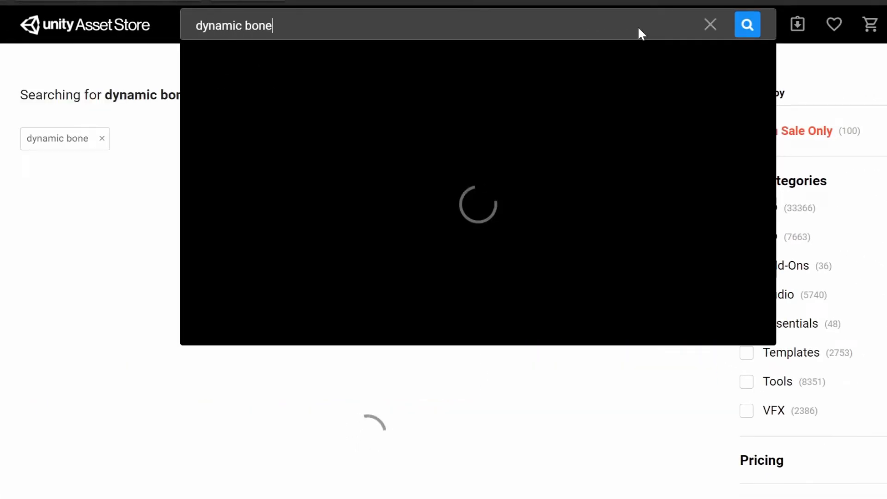
key("Return")
mouse_move(88, 217)
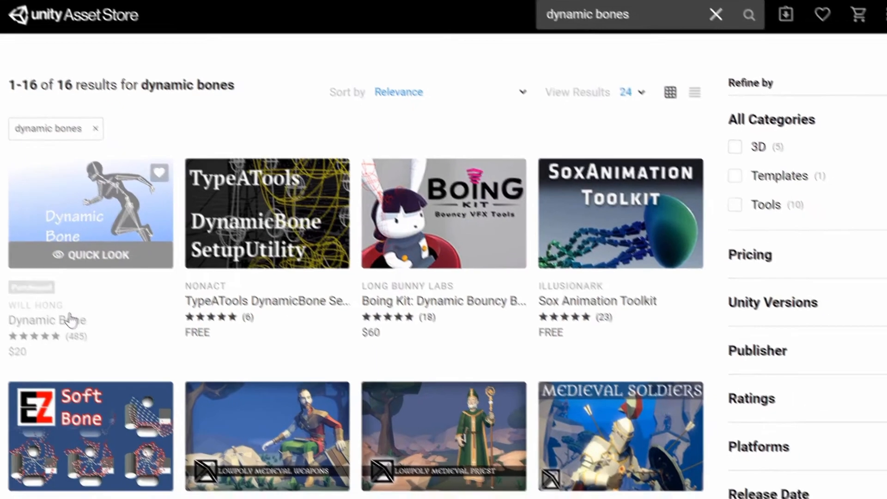
left_click(79, 329)
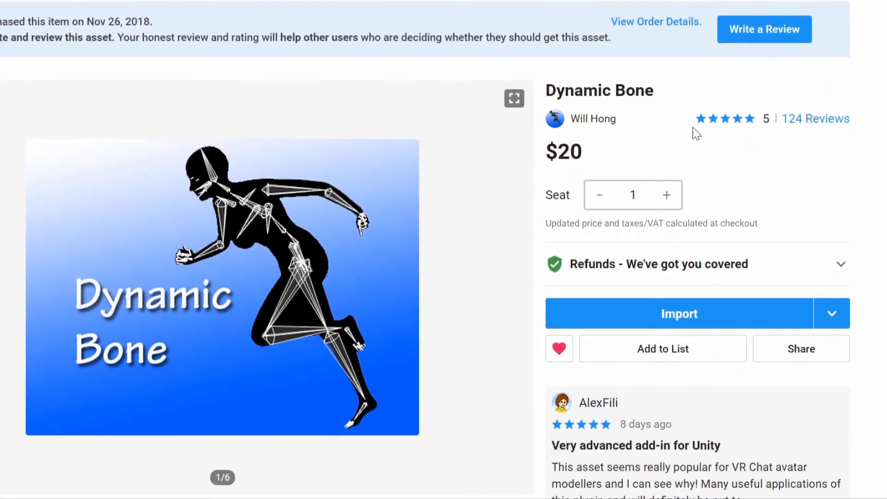
Import the complete Dynamic Bone package into the project and dismiss the Somnium Space SDK welcome window.
left_click(664, 311)
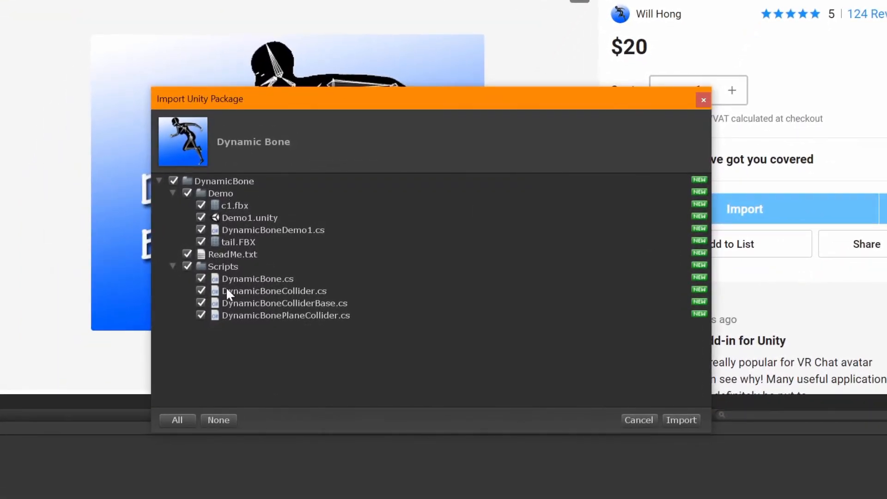
left_click(668, 419)
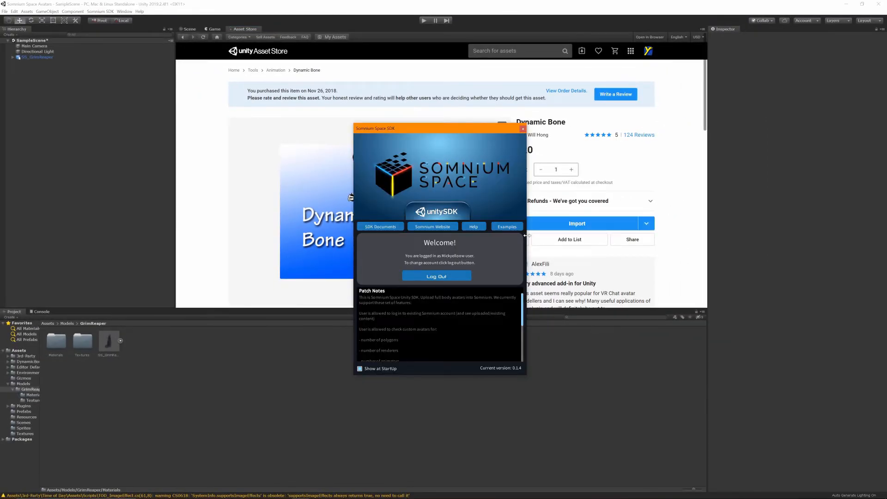
left_click(523, 129)
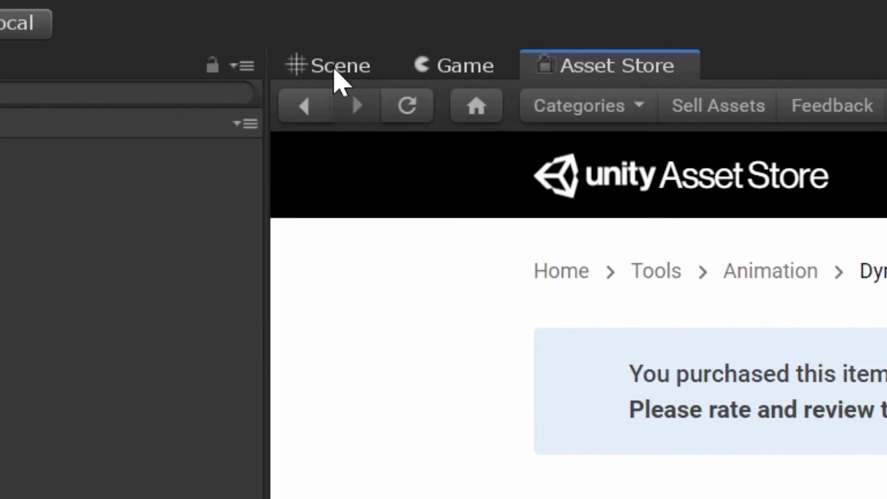
Add a Dynamic Bone component to SS_GrimReaper in the scene and assign its Root from the model's bone hierarchy.
left_click(341, 69)
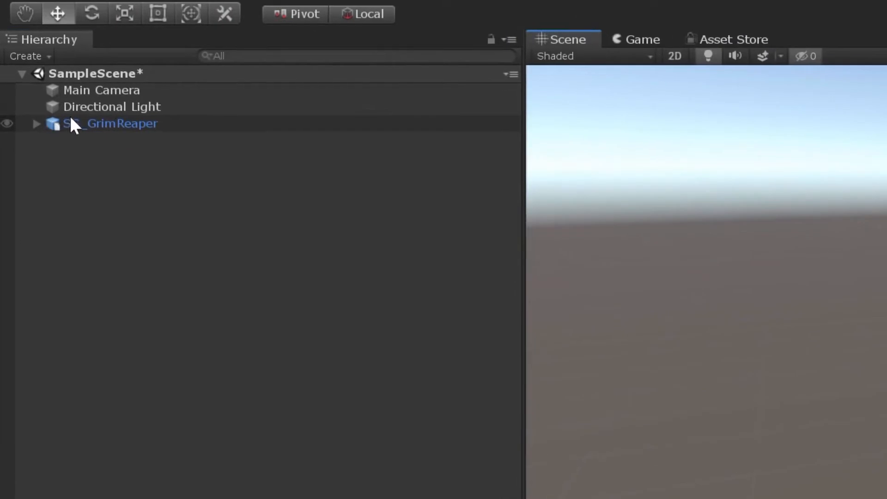
left_click(71, 119)
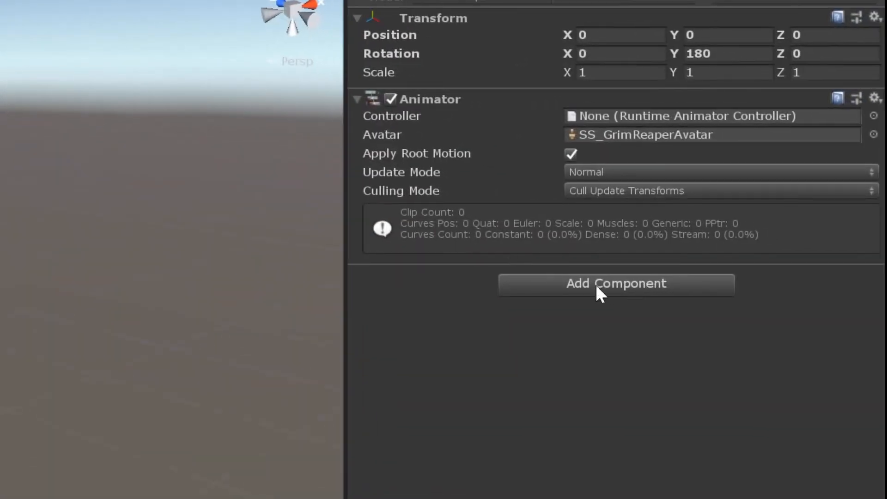
left_click(614, 289)
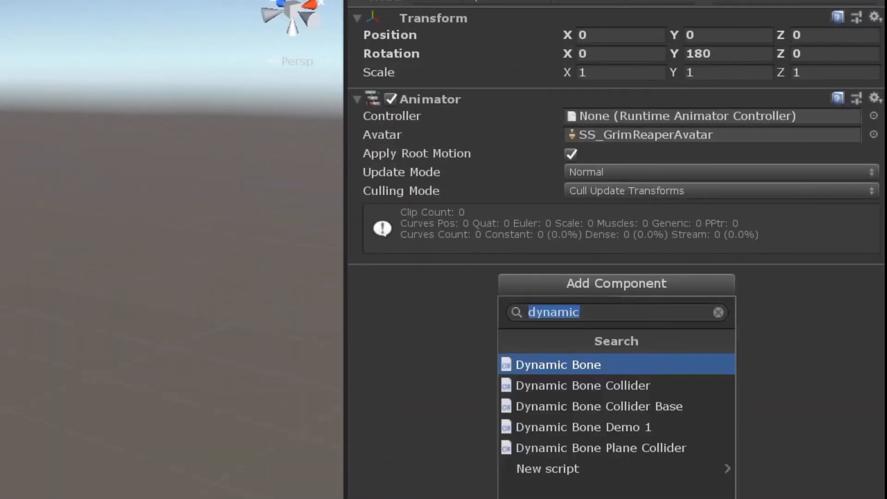
left_click(591, 364)
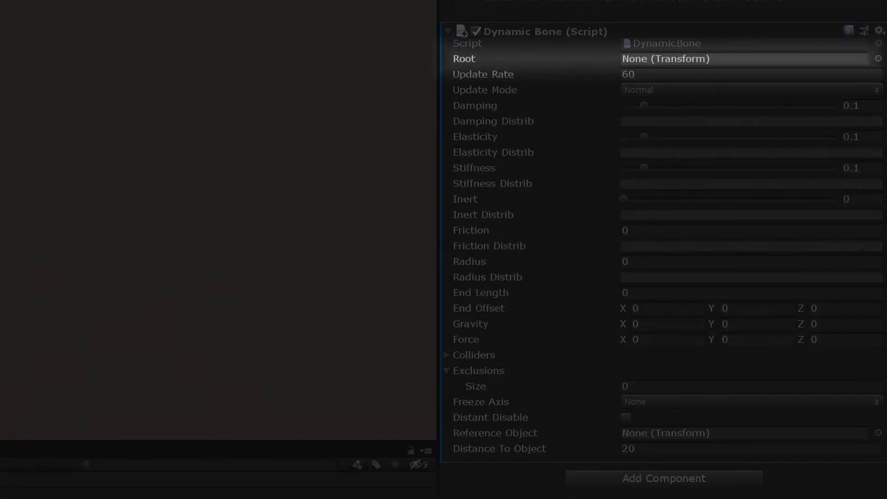
left_click_drag(0, 27, 656, 60)
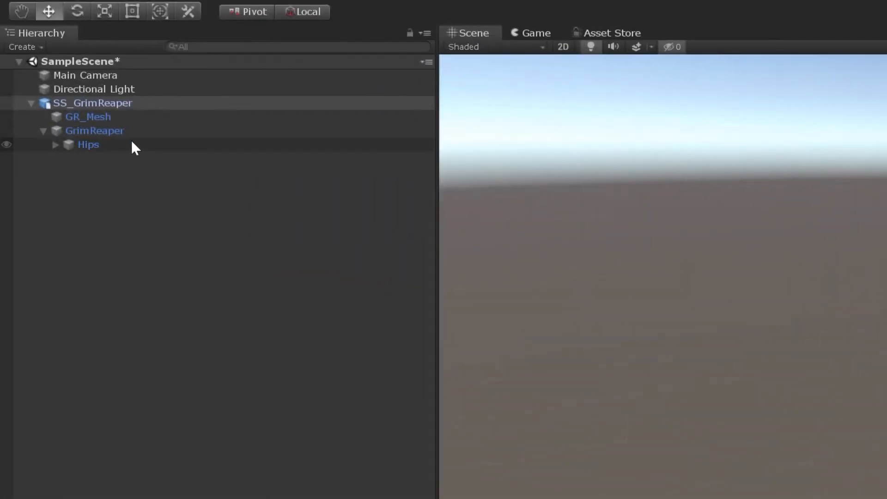
left_click(56, 145)
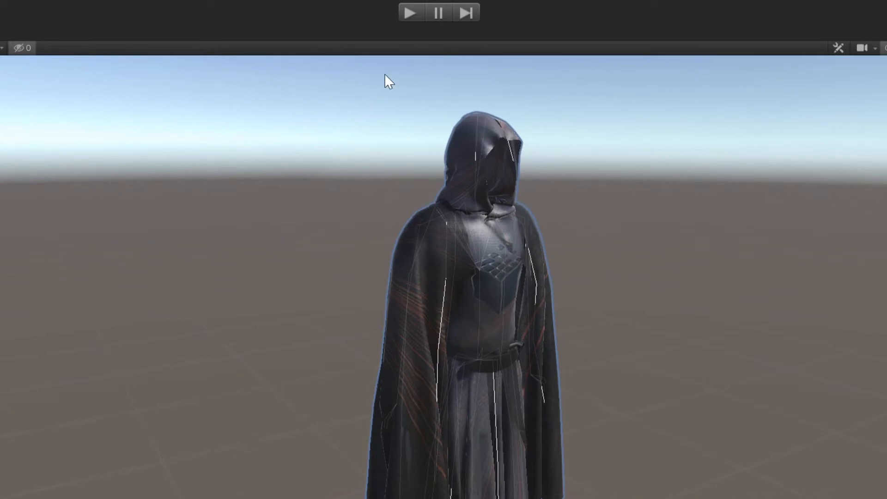
Enter play mode, restore the Game view from its maximized state and show the model in the Scene view.
left_click(413, 14)
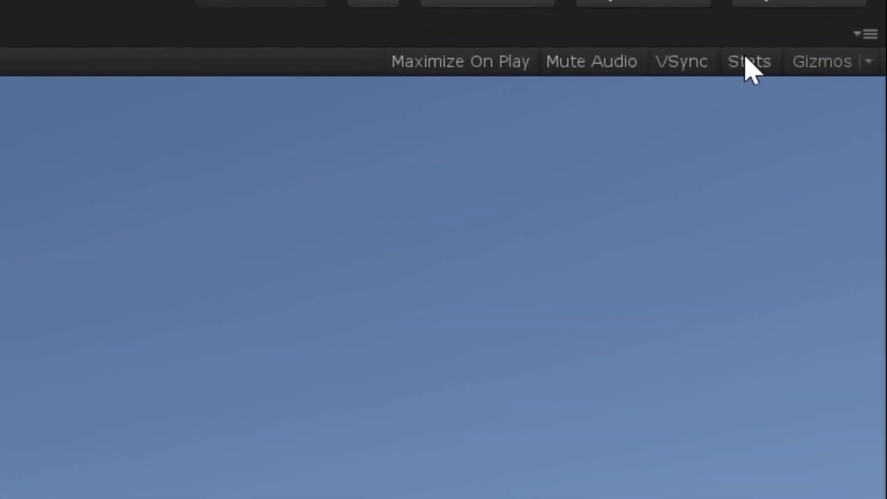
left_click(862, 34)
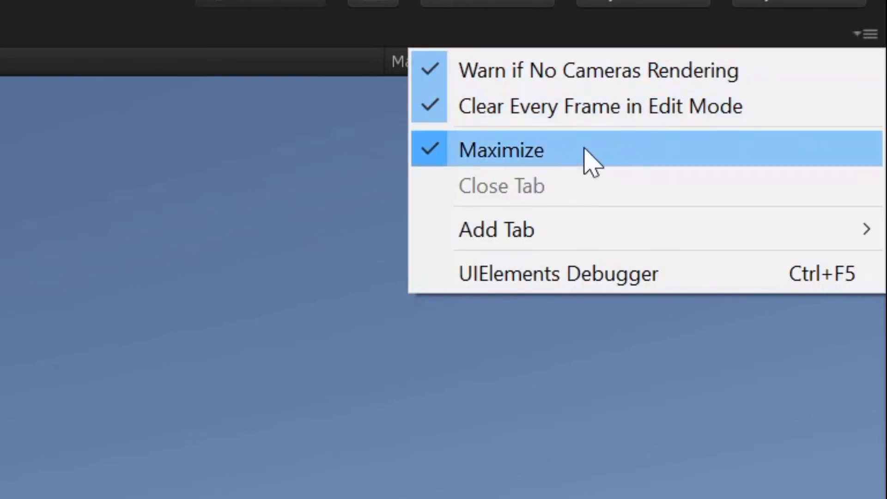
left_click(633, 150)
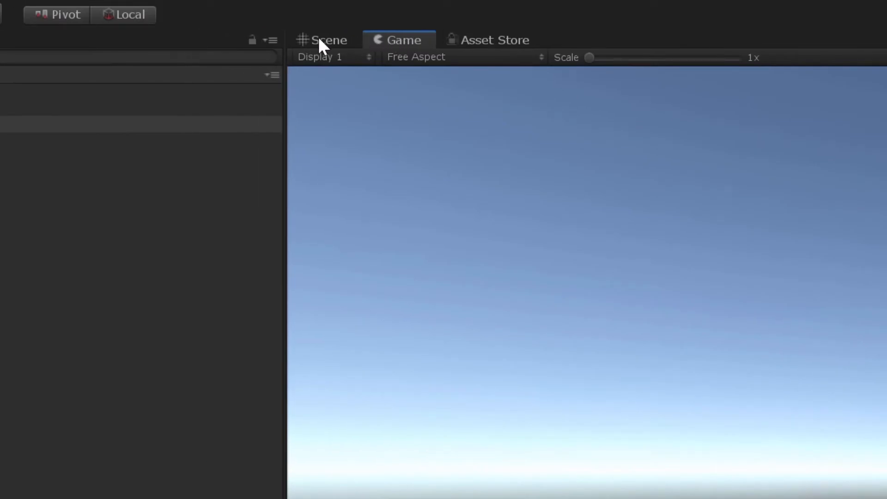
left_click(319, 40)
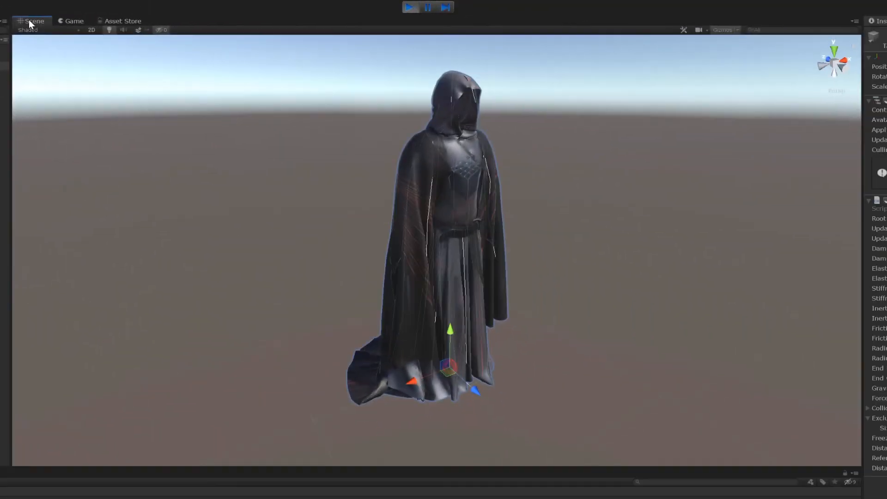
right_click_drag(572, 233, 633, 225)
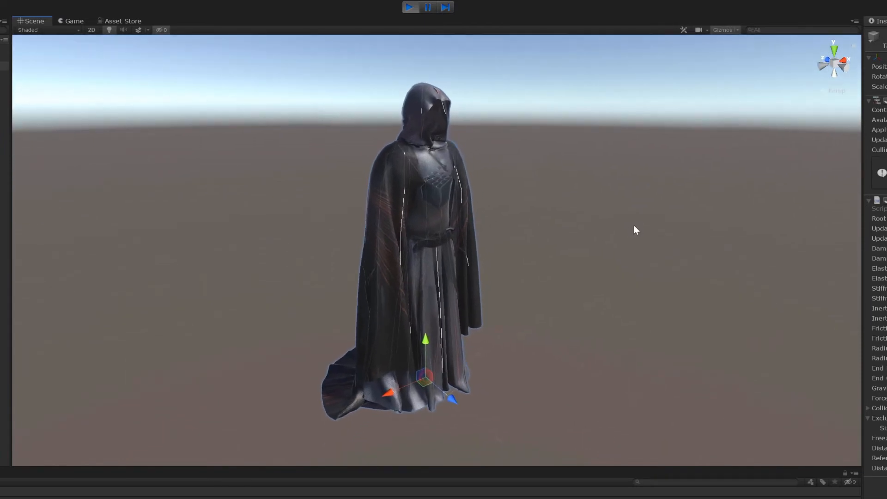
Select SS_GrimReaper and move it around the scene to test how its Dynamic Bone physics react.
left_click(3, 66)
left_click_drag(423, 373, 450, 369)
key("e")
key("w")
key("q")
key("w")
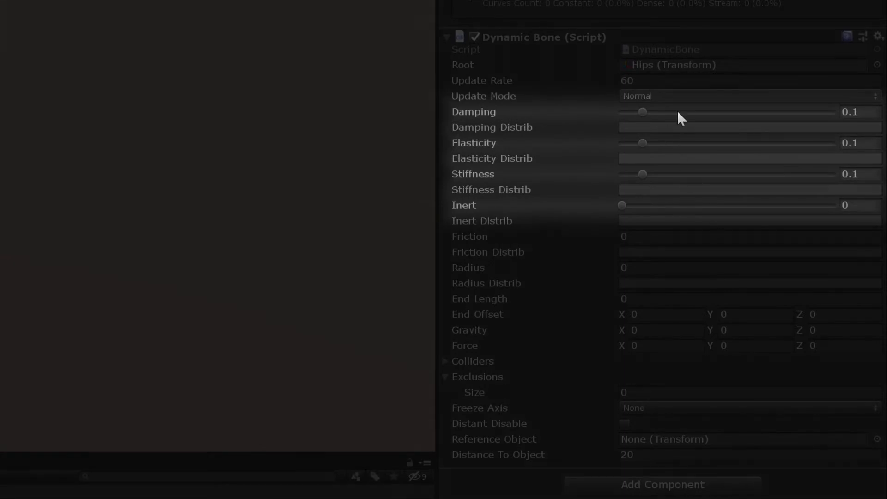
Set Dynamic Bone Damping to 0.546, Elasticity to 0.022, Stiffness to 0.365 and Inert to 0.101, testing with a temporary move of the model.
left_click_drag(678, 112, 737, 111)
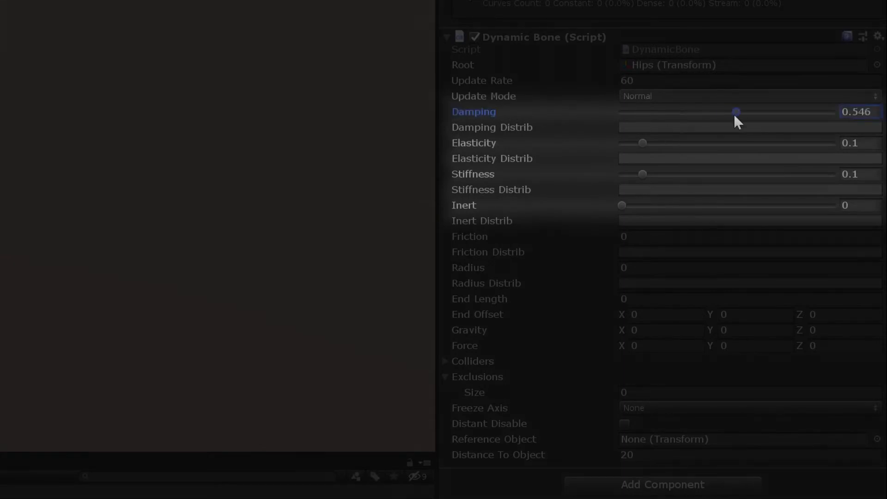
left_click_drag(633, 143, 626, 143)
left_click_drag(656, 173, 696, 180)
left_click_drag(624, 206, 640, 205)
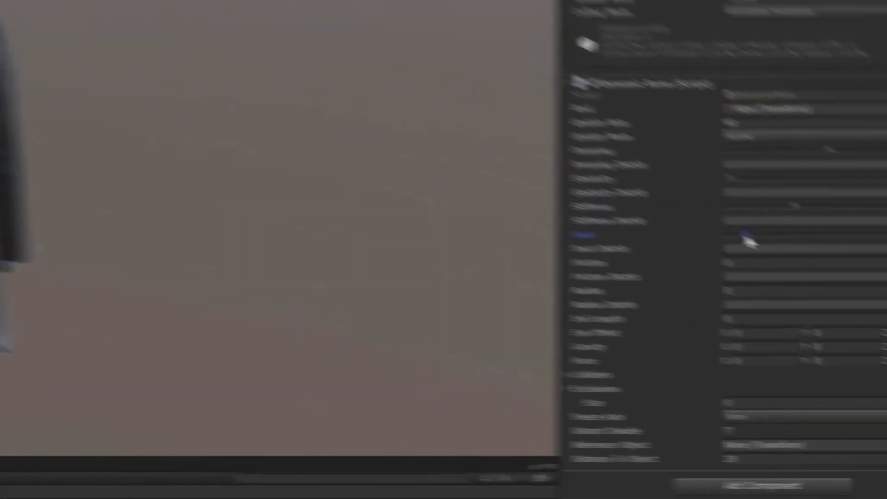
left_click_drag(416, 375, 465, 382)
key("ctrl+z")
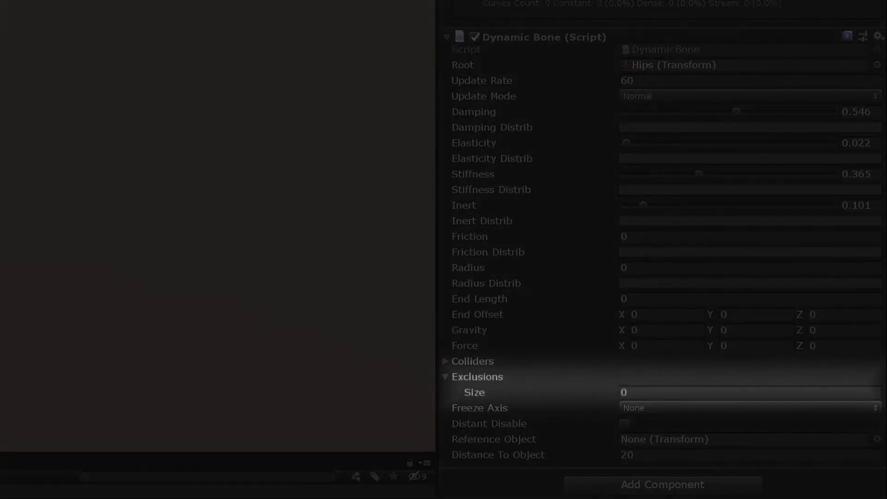
Set the Dynamic Bone Exclusions size to 3, assign Left leg, Right leg and Spine, and move the model to test the physics.
left_click(652, 394)
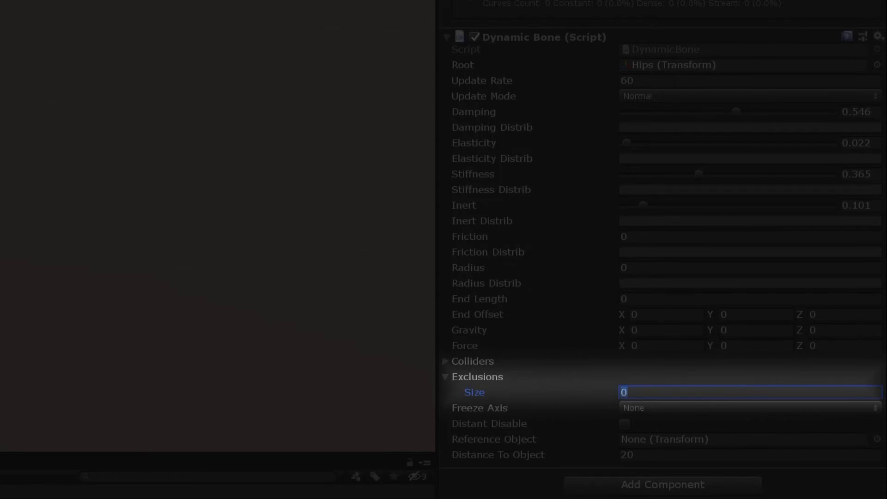
type("3")
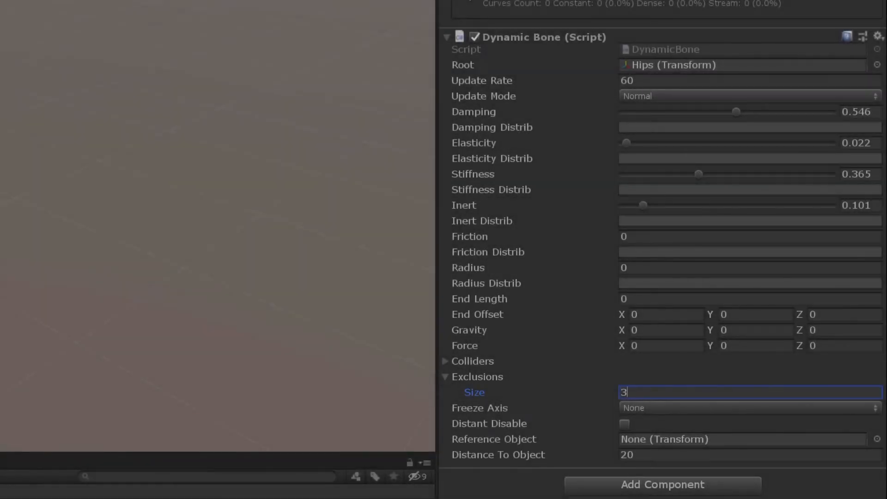
key("Return")
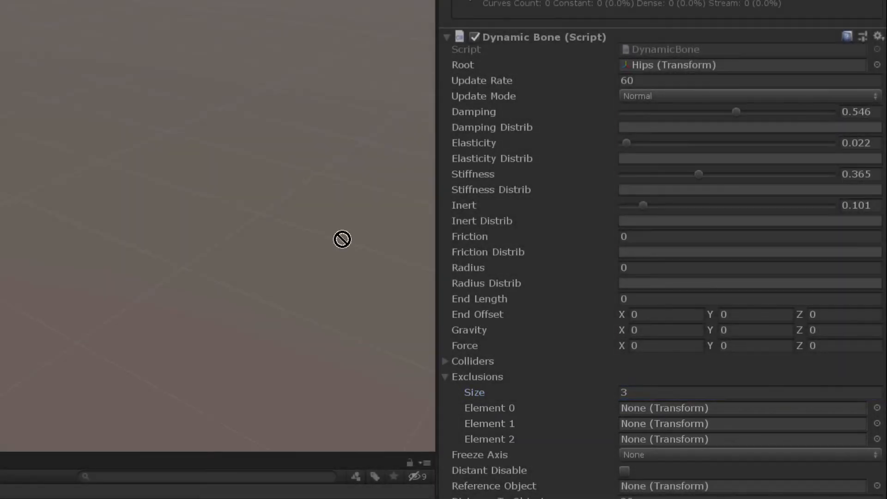
left_click_drag(342, 239, 734, 406)
left_click_drag(230, 292, 693, 426)
left_click_drag(1, 166, 699, 442)
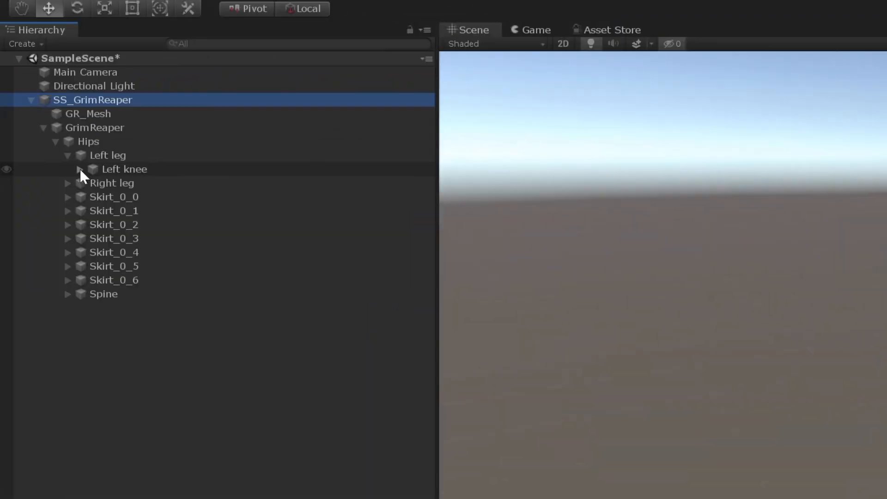
left_click(81, 169)
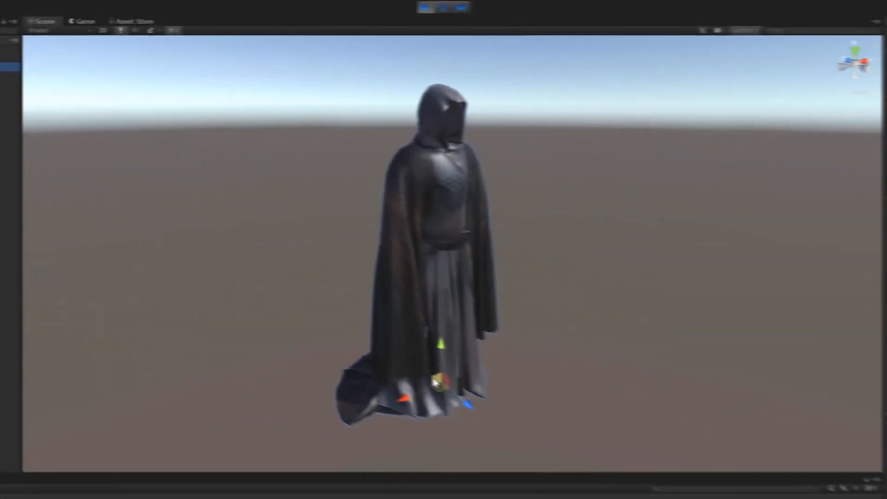
left_click_drag(433, 382, 423, 386)
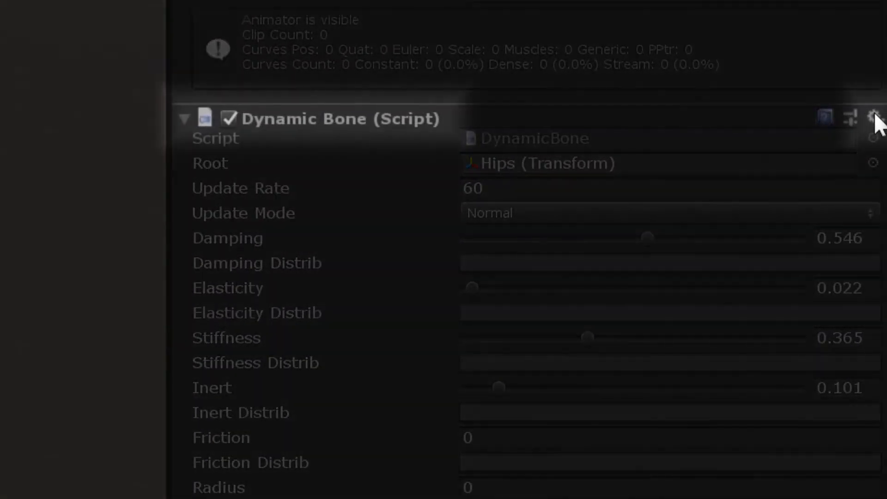
Copy the tuned Dynamic Bone component, exit play mode and paste its values onto SS_GrimReaper's Dynamic Bone component.
left_click(873, 116)
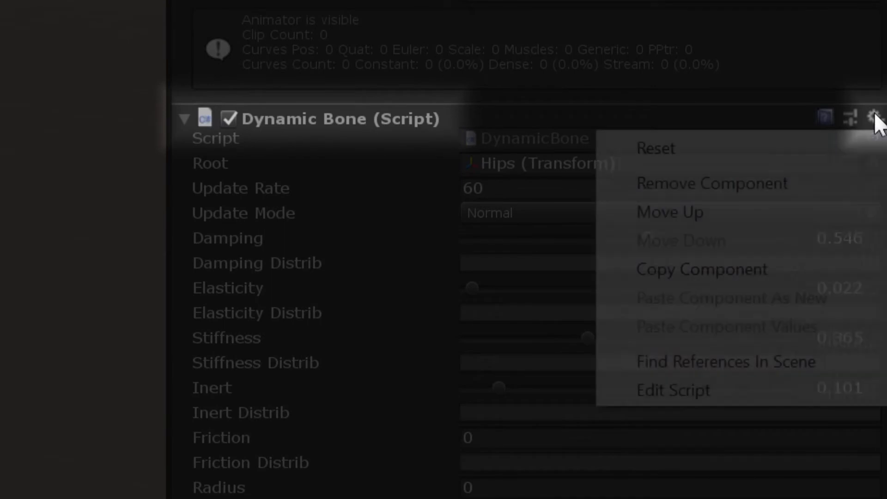
left_click(707, 267)
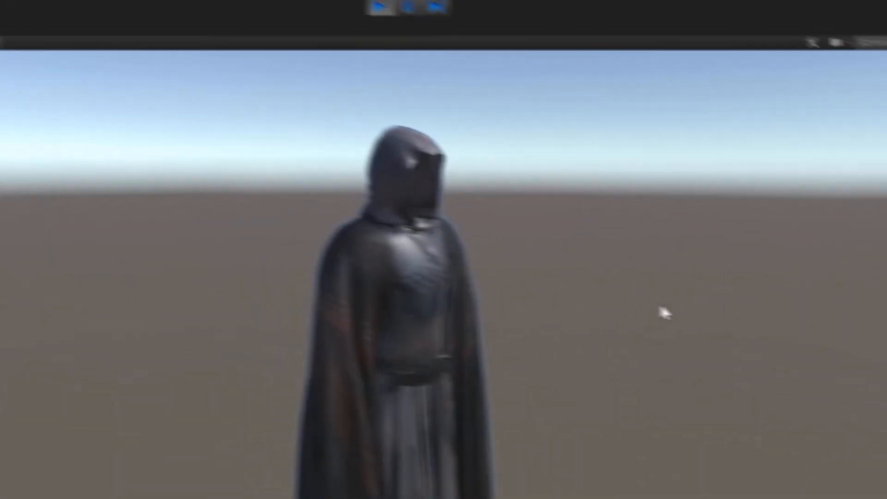
left_click(408, 10)
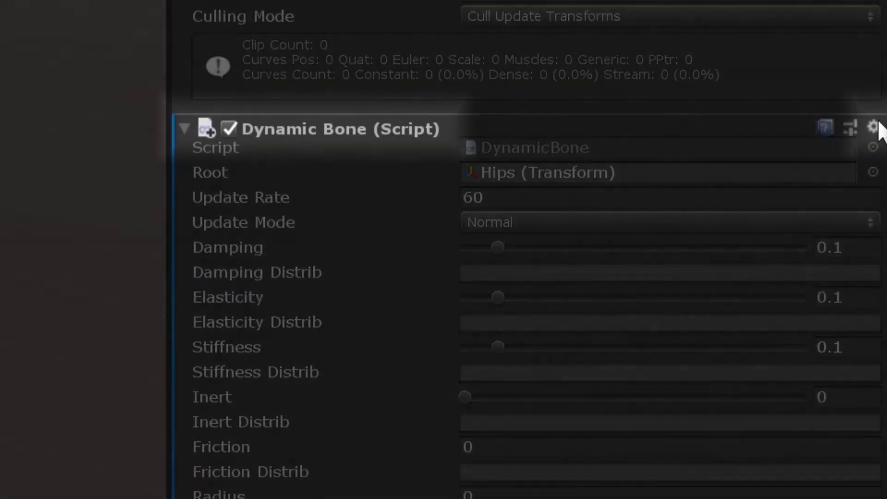
left_click(873, 126)
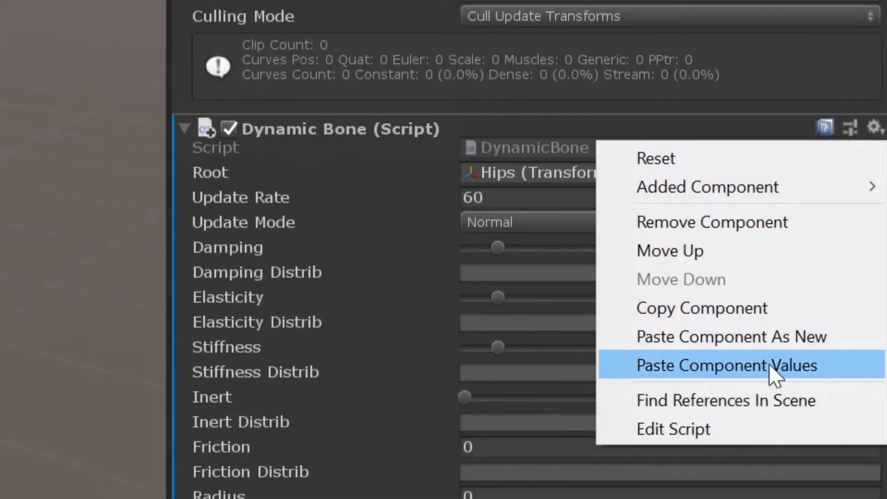
left_click(772, 371)
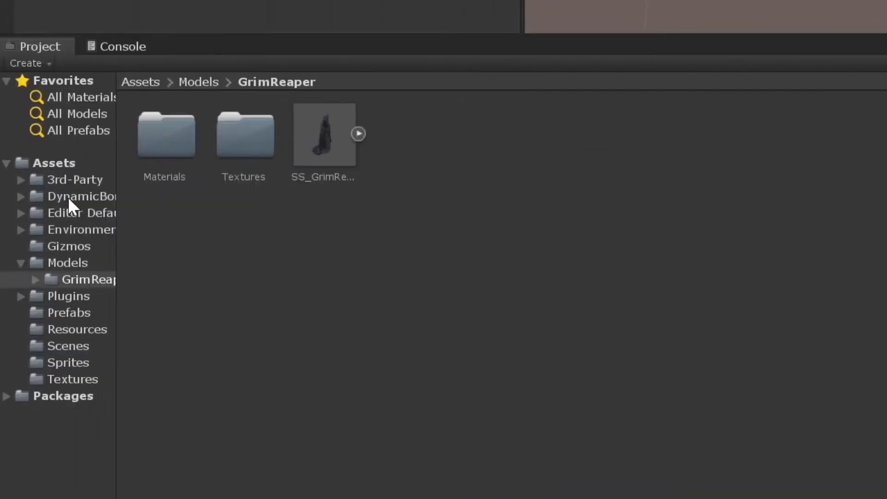
Store the configured SS_GrimReaper as a prefab in Models > GrimReaper and open UploadScene.
left_click(68, 197)
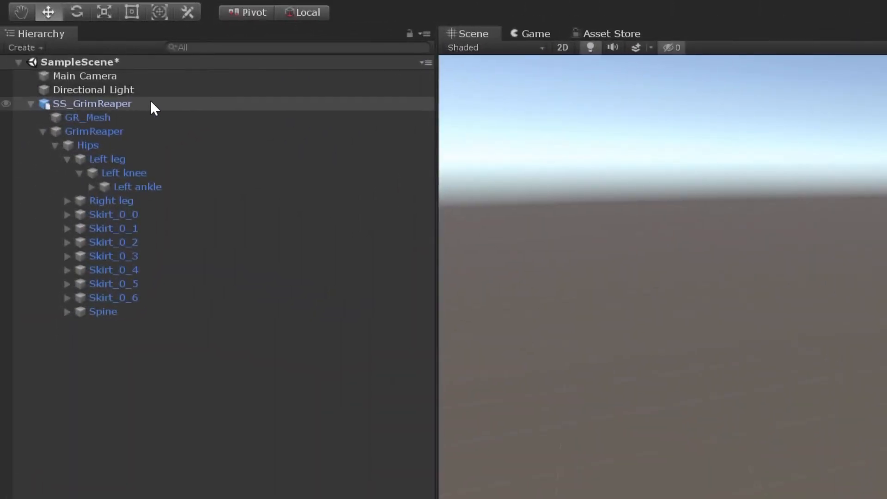
left_click_drag(144, 103, 341, 209)
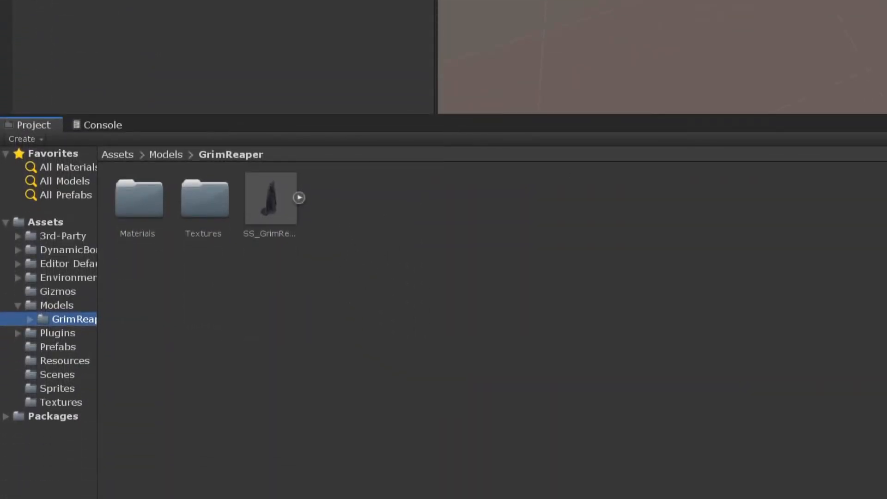
left_click(58, 375)
double_click(200, 213)
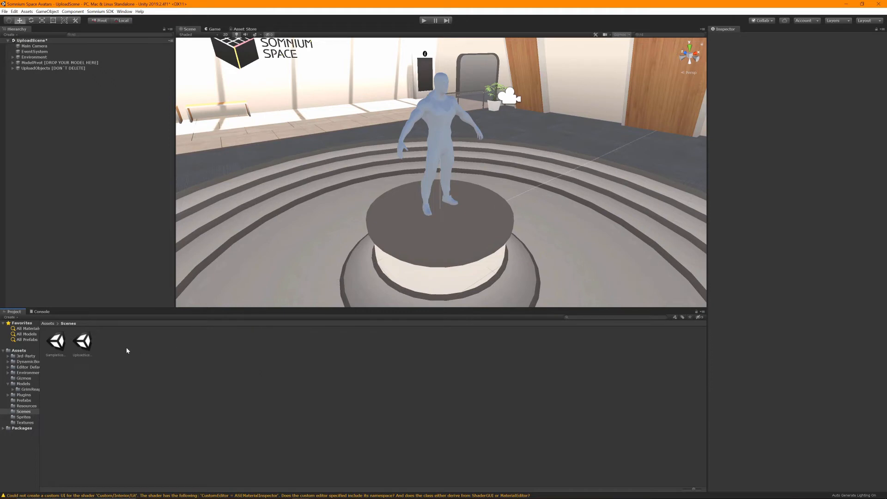
Place the SS_GrimReaper prefab from the GrimReaper folder under ModelPivot and reset its Transform.
left_click(30, 390)
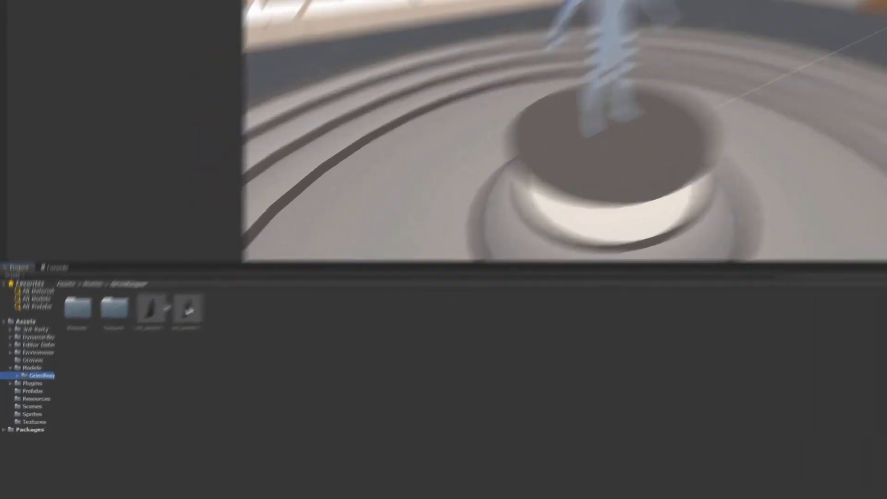
left_click_drag(135, 343, 138, 336)
left_click(138, 345)
left_click_drag(413, 189, 181, 142)
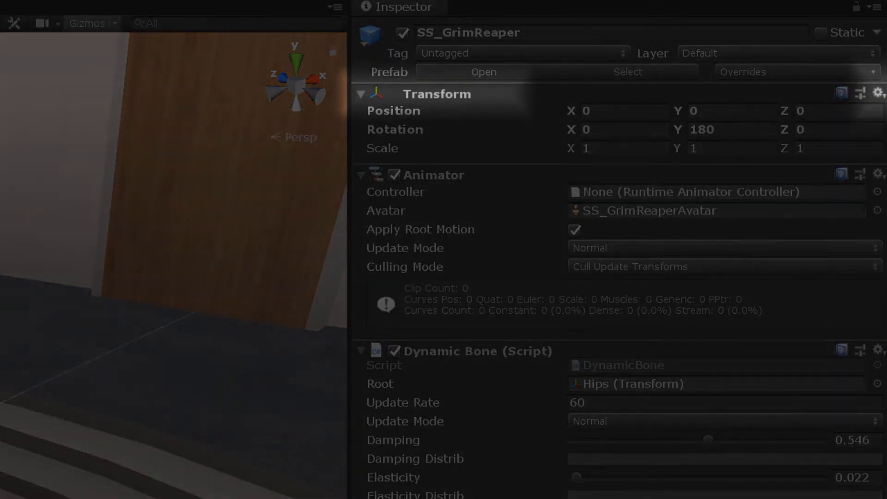
left_click(878, 94)
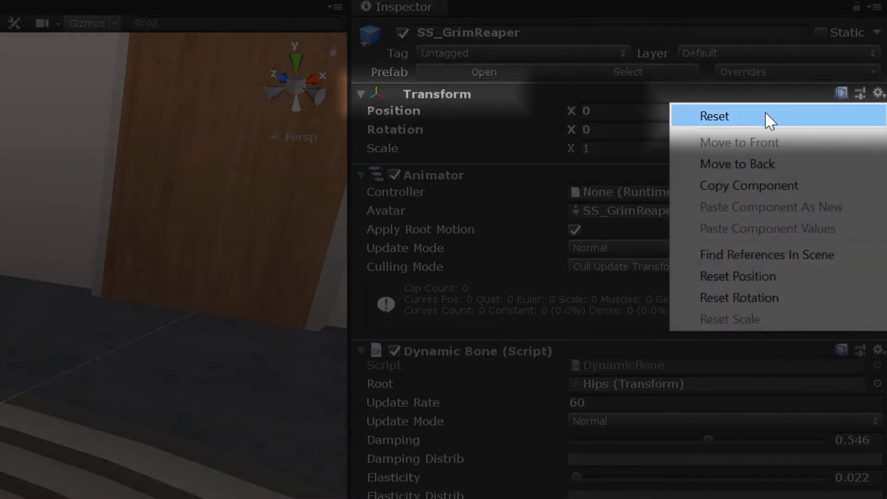
left_click(767, 113)
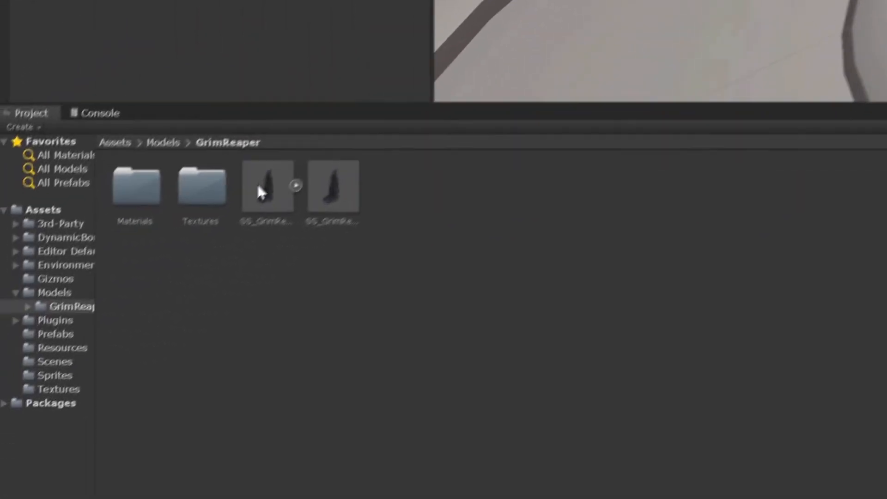
Deactivate the BodyBuilder model under ModelPivot and add an Avatar Config component to SS_GrimReaper.
left_click(262, 180)
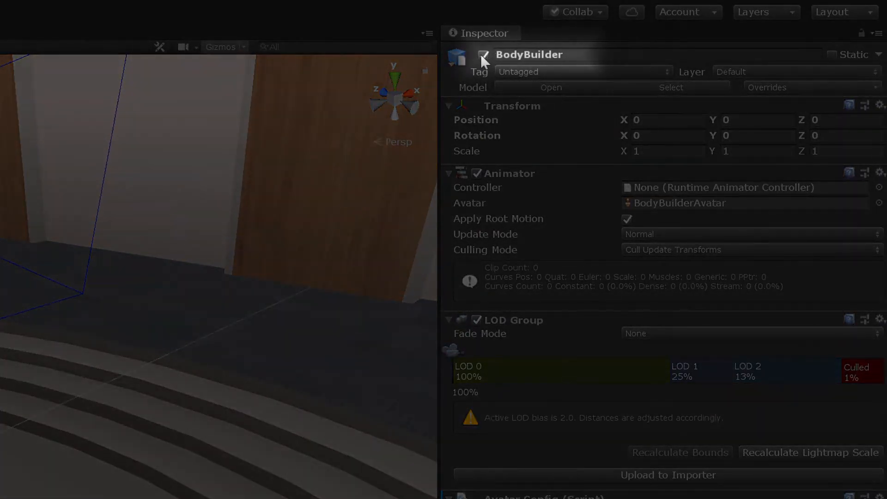
left_click(483, 55)
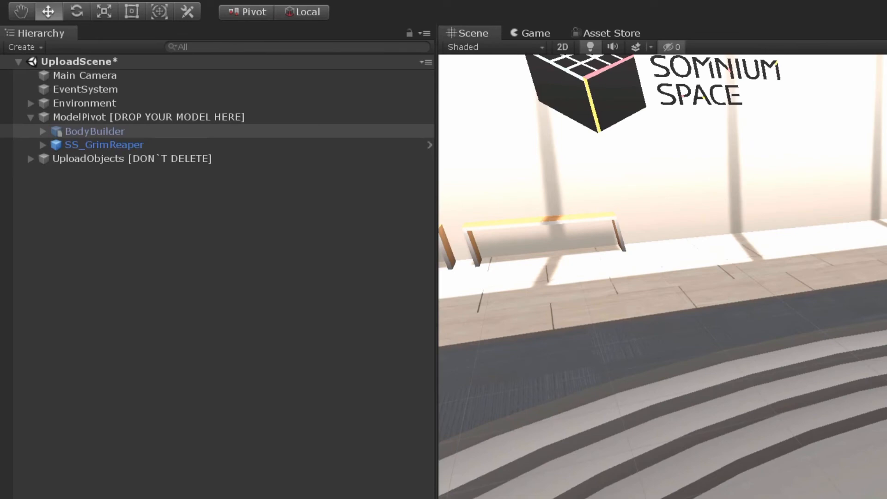
left_click(84, 144)
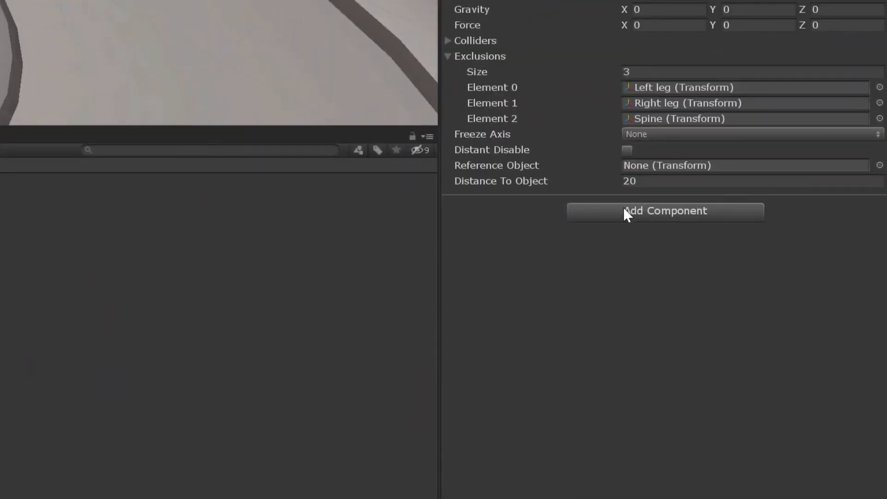
left_click(624, 209)
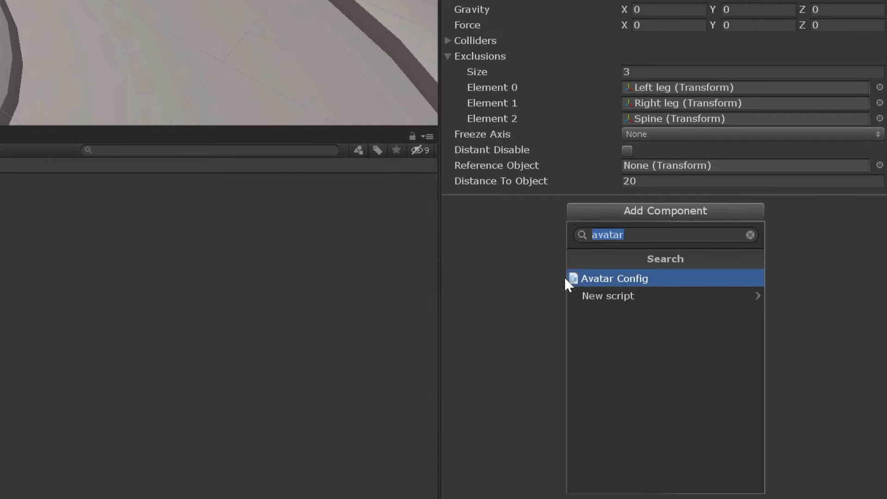
left_click(658, 277)
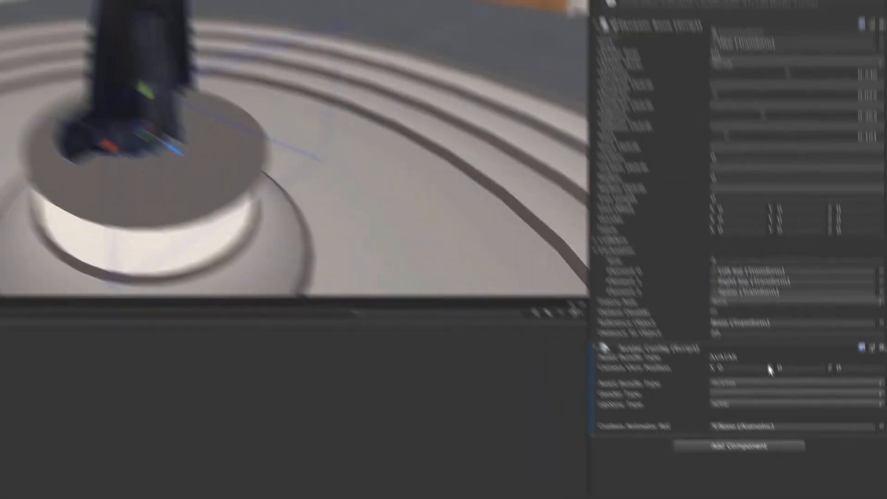
Set the Avatar Config Camera View Position to Y 1.39 and Z 0.09, aligning the headset with the hood's face.
left_click_drag(713, 233, 752, 230)
left_click_drag(816, 422, 820, 421)
left_click_drag(171, 240, 287, 246, "alt")
left_click_drag(265, 141, 363, 197, "alt")
left_click_drag(847, 425, 850, 422)
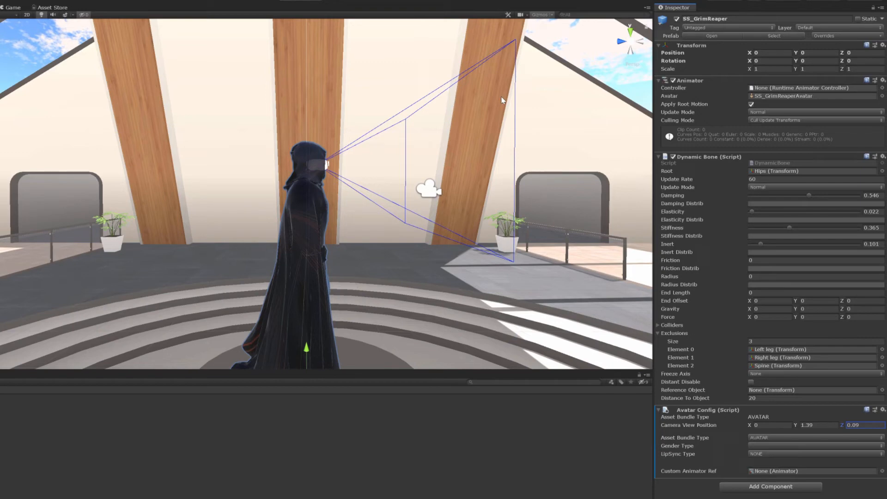
Reduce the size of the 3D gizmo icons in the scene view.
scroll(326, 143, "up", 5)
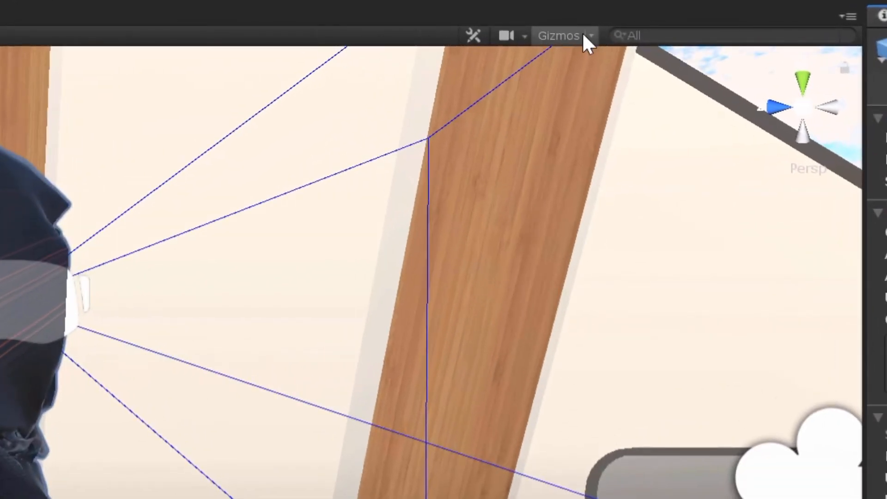
left_click(590, 33)
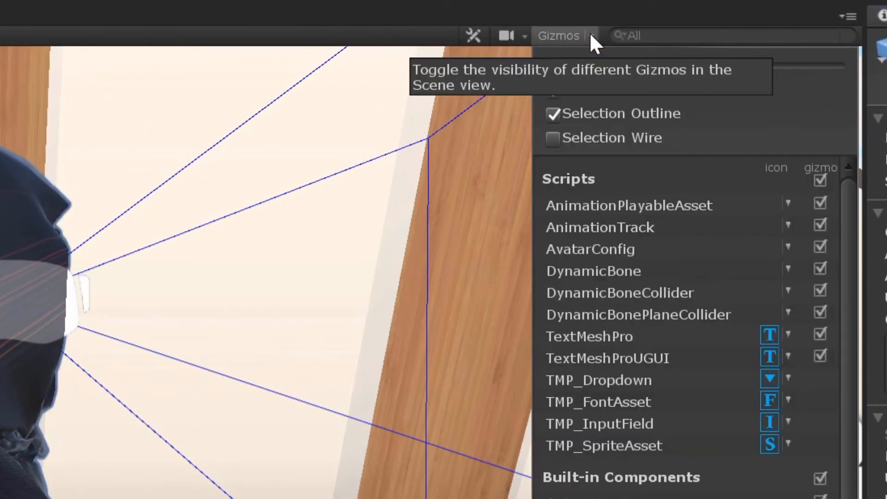
mouse_move(734, 66)
left_mouse_down()
mouse_move(712, 66)
mouse_move(775, 64)
mouse_move(727, 66)
left_mouse_up()
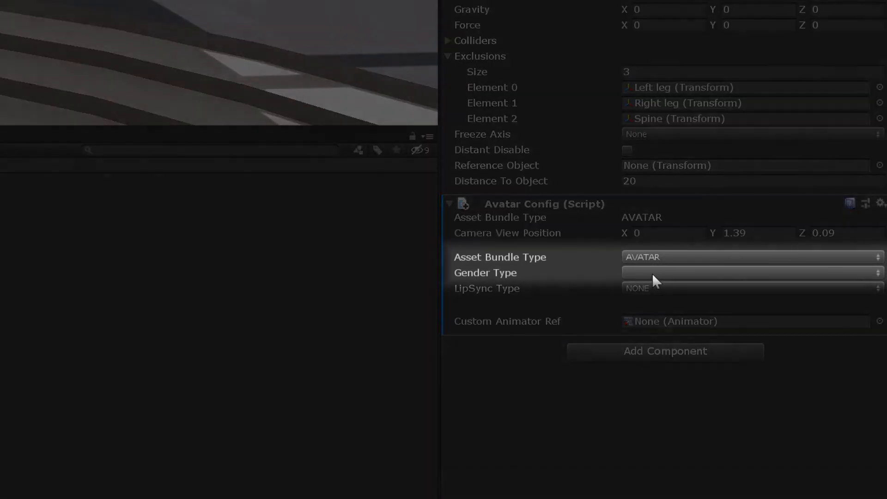
Set the Gender Type in SS_GrimReaper's Avatar Config to MALE.
left_click(654, 273)
left_click(660, 291)
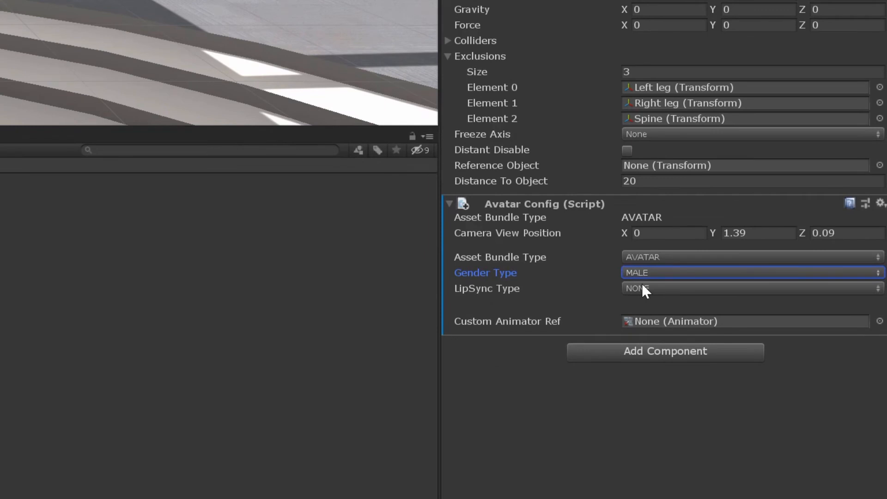
Try the JAW and MORPH LipSync types in the Avatar Config, and set LipSync Type back to NONE.
left_click(642, 286)
left_click(647, 347)
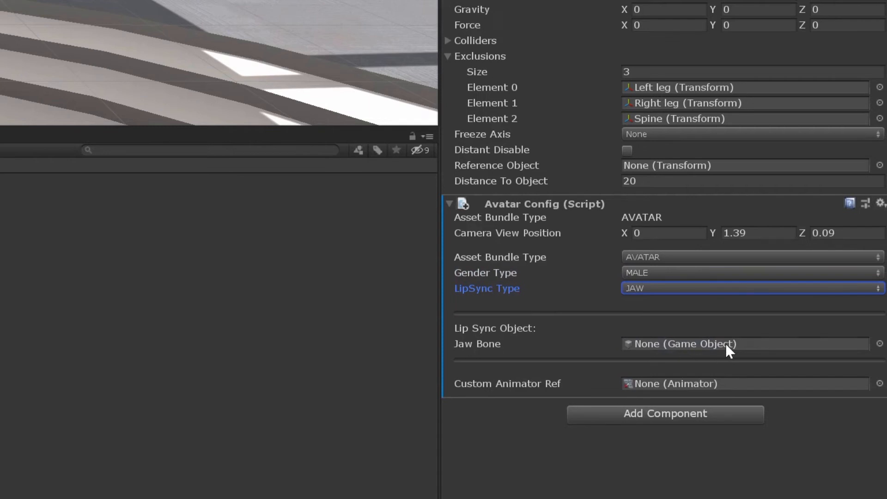
left_click(696, 289)
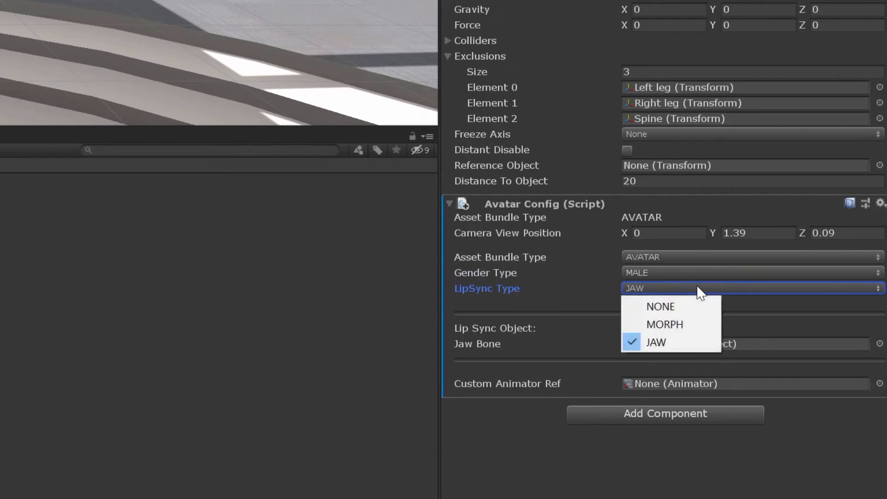
left_click(669, 325)
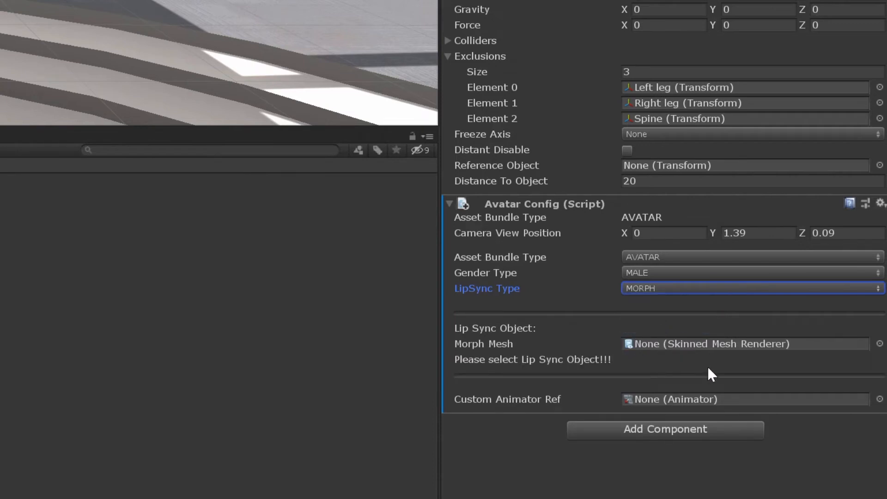
left_click(667, 289)
left_click(669, 306)
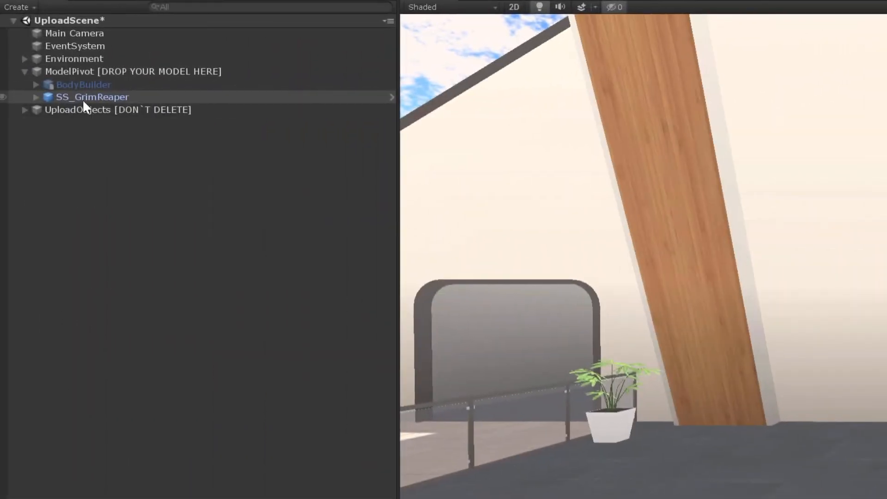
Open the Somnium SDK Build & Upload window for SS_GrimReaper and start the build.
right_click(78, 94)
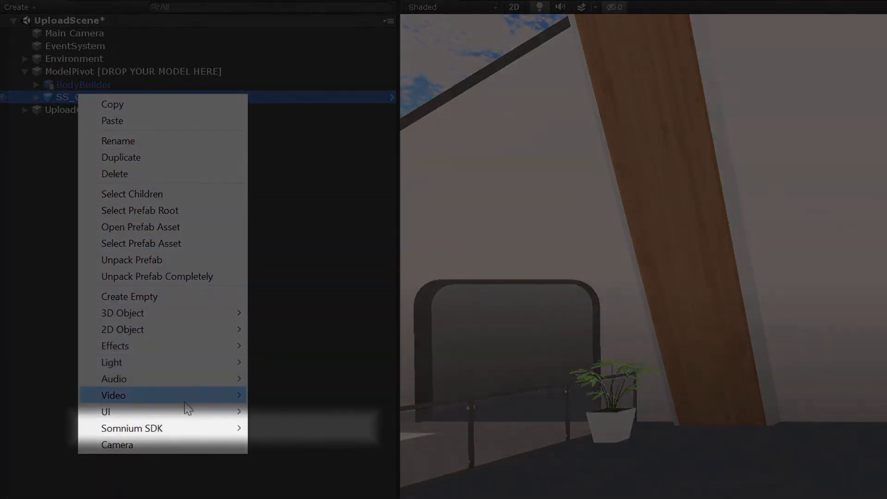
mouse_move(180, 427)
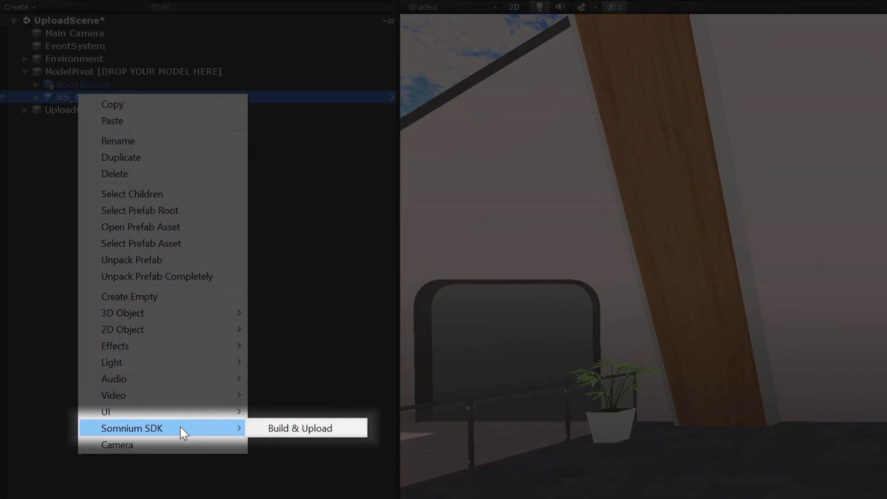
left_click(329, 432)
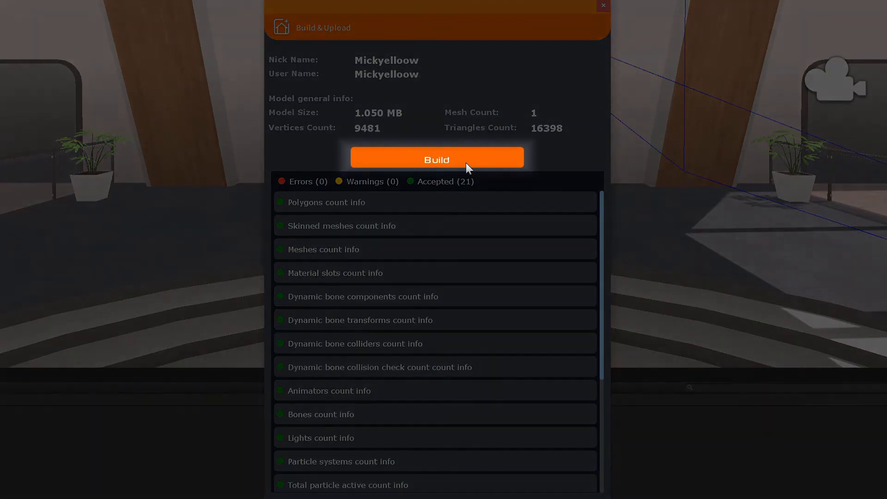
left_click(465, 163)
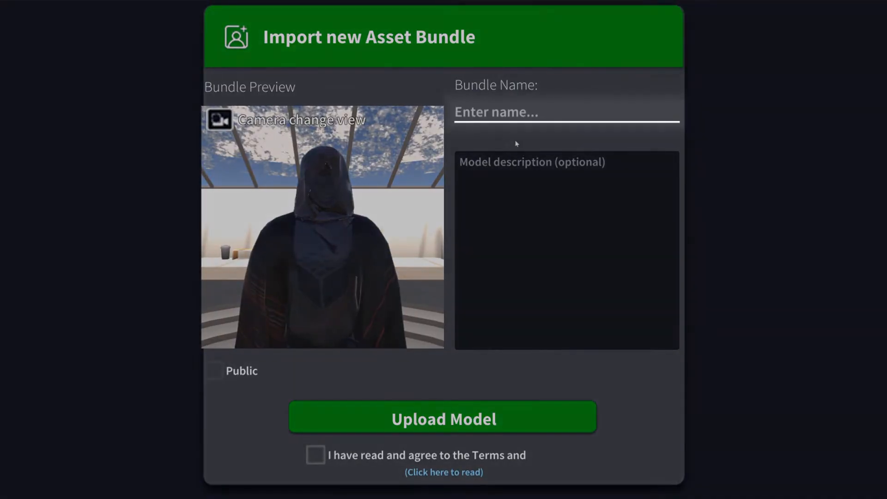
left_click(533, 119)
left_click(508, 192)
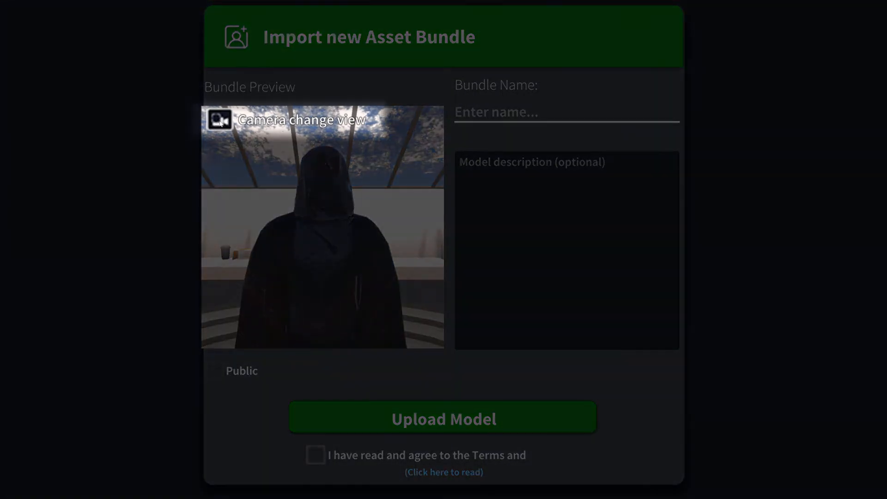
Reframe the bundle preview camera to show the reaper at an angle with the room behind it, and capture the preview screenshot.
left_click(220, 122)
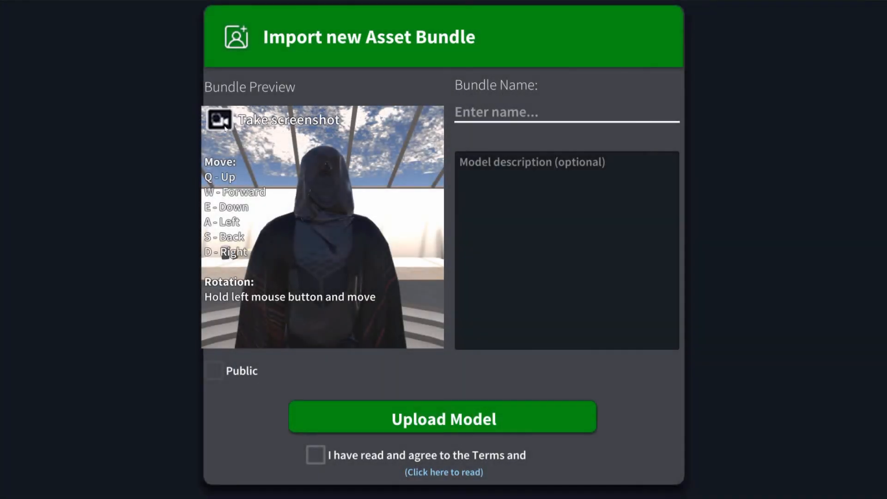
left_click_drag(316, 233, 337, 234)
key("s")
key("w")
key("e")
key("q")
key("a")
key("d")
key("w")
key("s")
key("d")
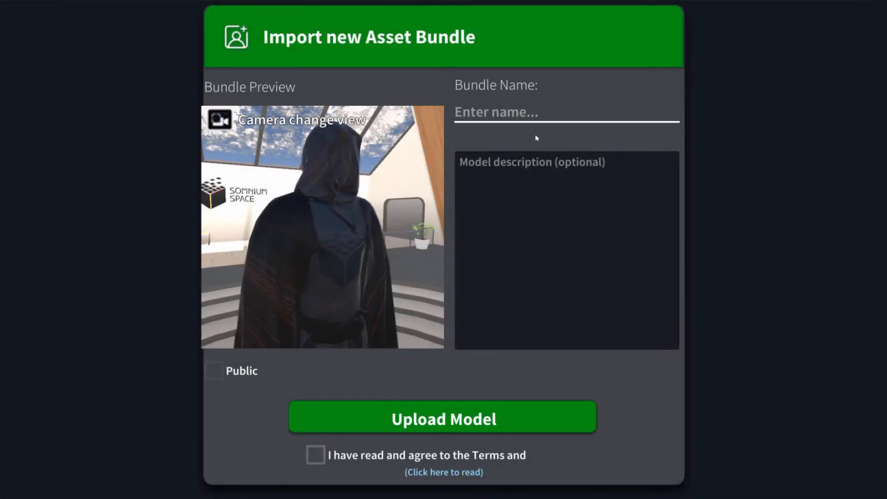
Name the asset bundle "Grim Reaper" and give it the description "Boo, this is a test avatar".
left_click(535, 138)
type("Grim Reaper")
left_click(613, 198)
type("Boo, this is a test avatar")
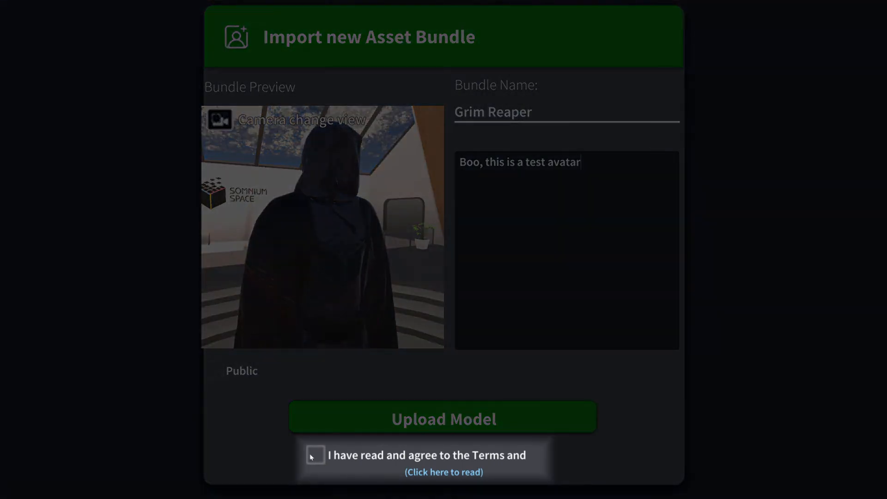
Agree to the terms and upload the model, leaving it non-public.
left_click(312, 456)
left_click(478, 417)
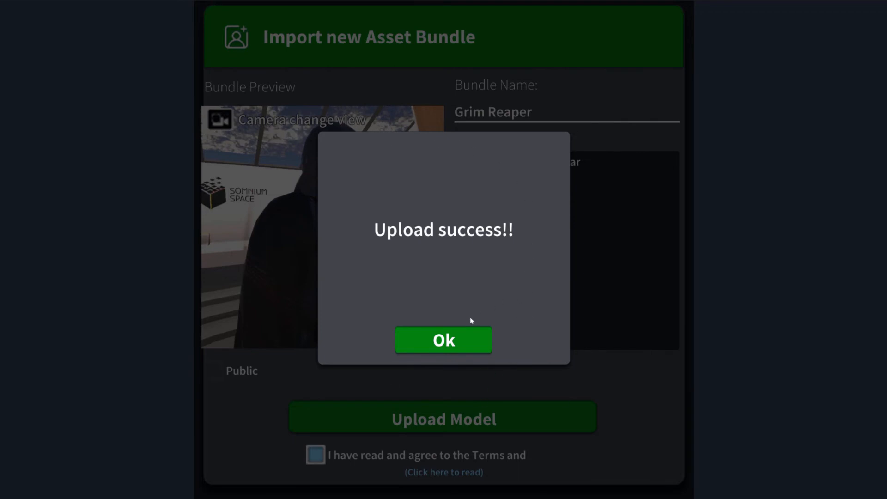
left_click(436, 343)
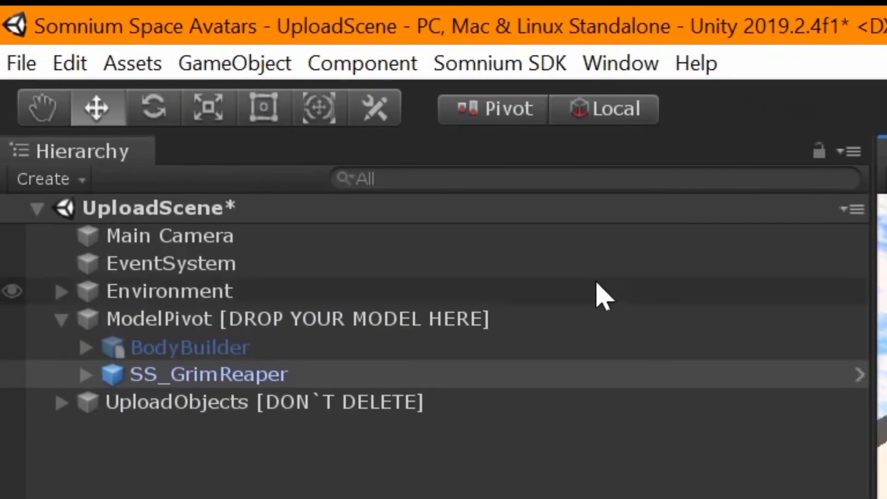
Open the Somnium SDK's uploaded content manager and look through the uploaded avatars and their Make Public and Delete actions.
left_click(520, 69)
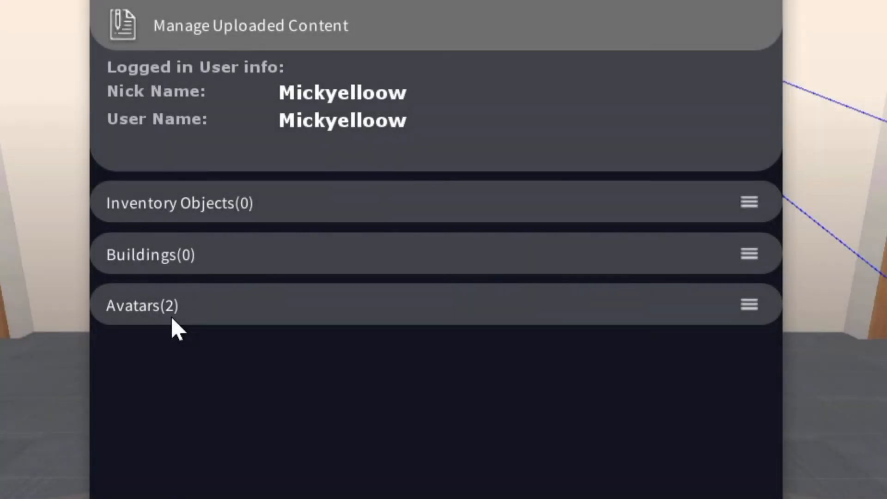
left_click(259, 306)
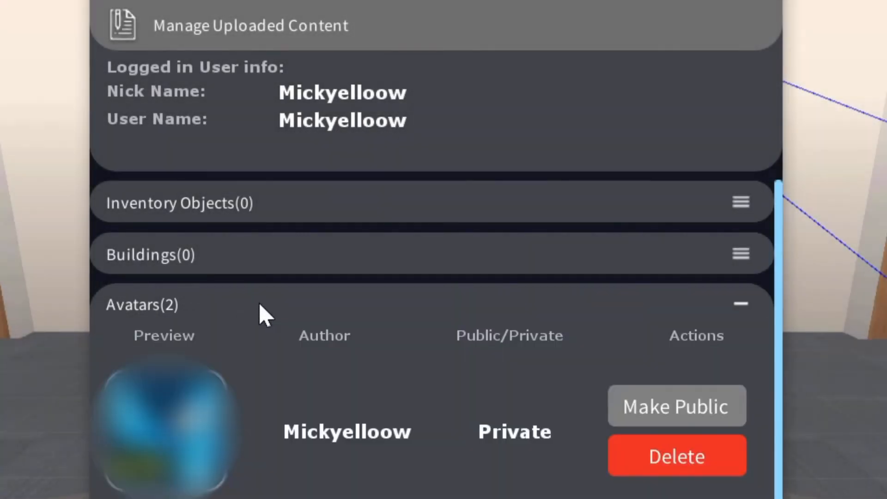
scroll(227, 342, "down", 5)
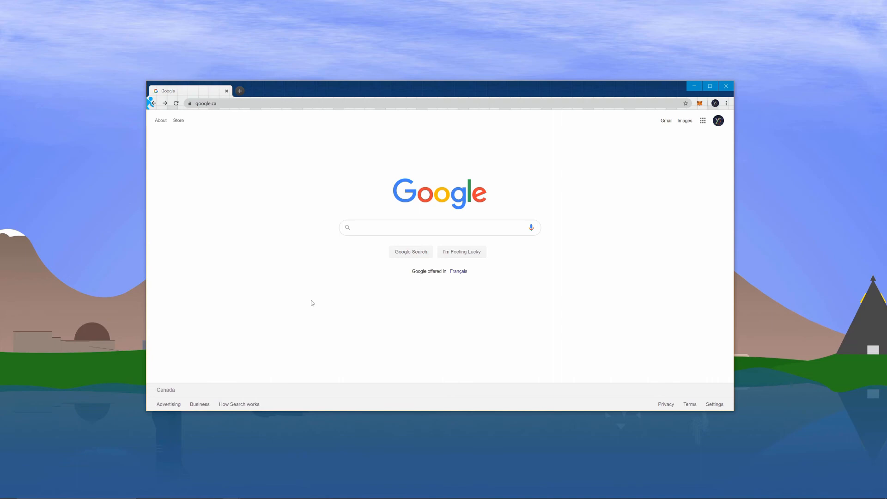
Switch to Chrome, open the Somnium Space website and download the Windows client.
left_click(258, 103)
type("s")
key("Return")
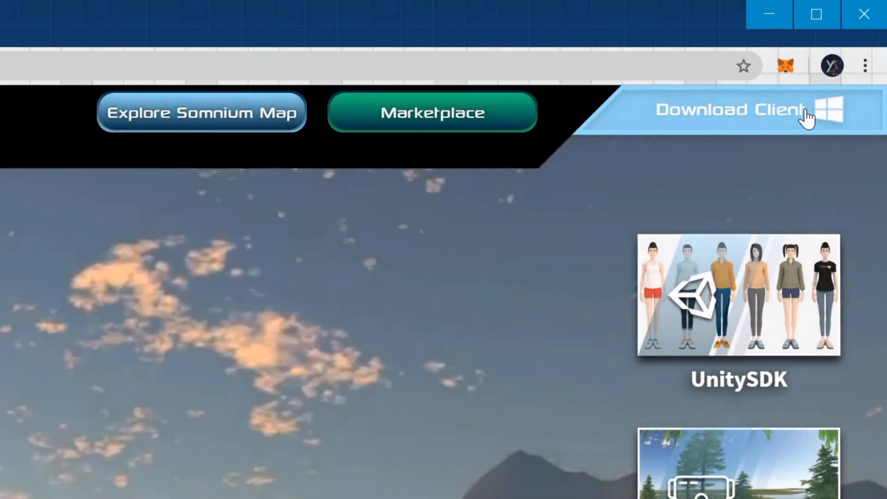
left_click(806, 119)
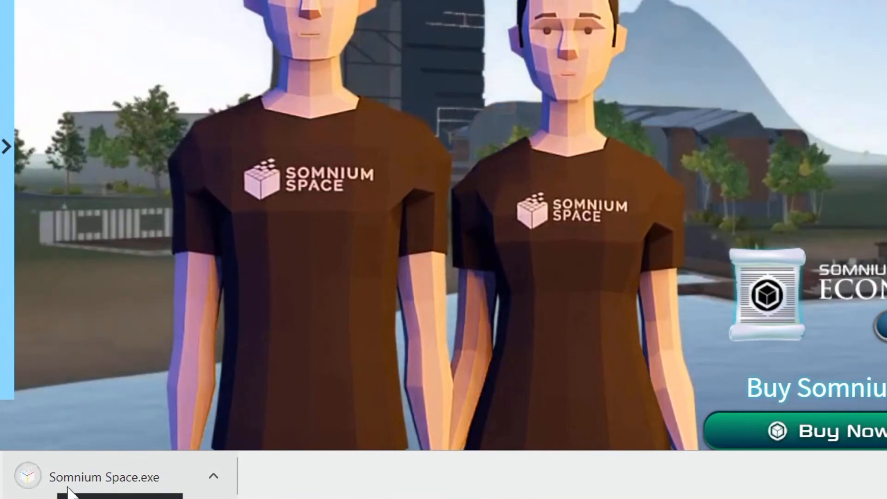
Run the downloaded Somnium Space.exe and complete the SomniumLauncher installation, opening the launcher.
left_click(150, 484)
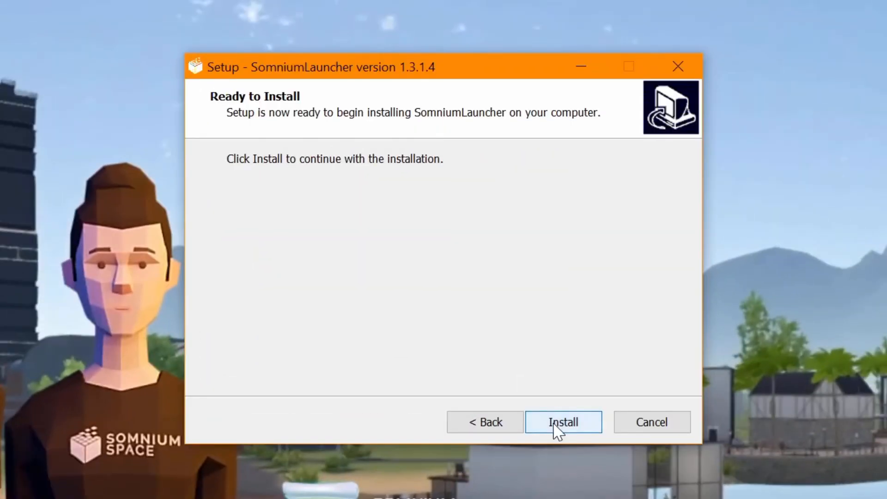
left_click(556, 422)
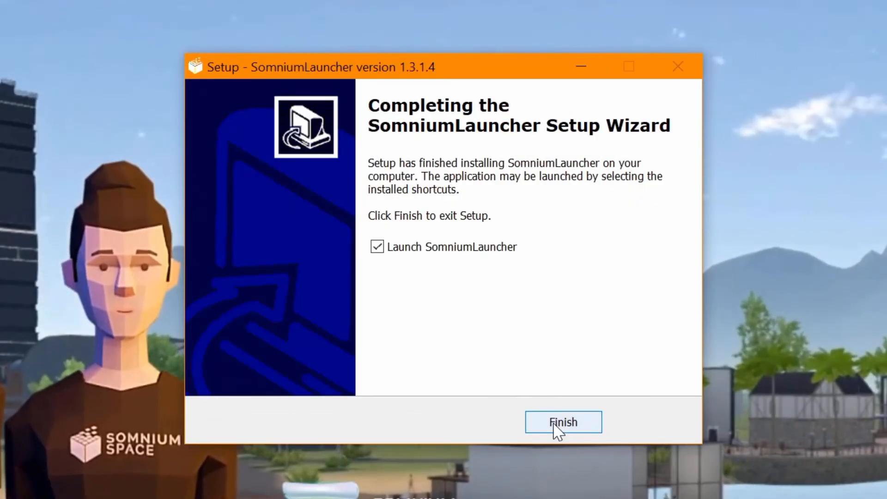
left_click(556, 422)
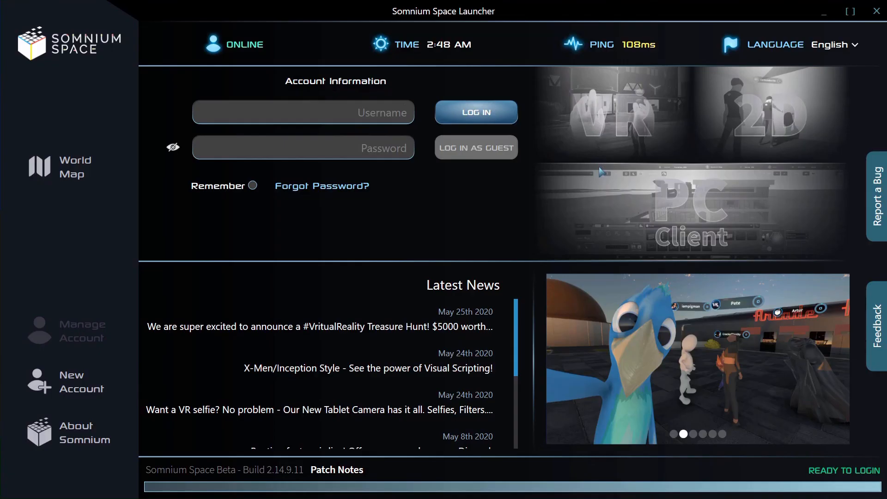
Log in to the Somnium Space Launcher with the account's user name and password.
left_click(319, 113)
type("Mickyelloow")
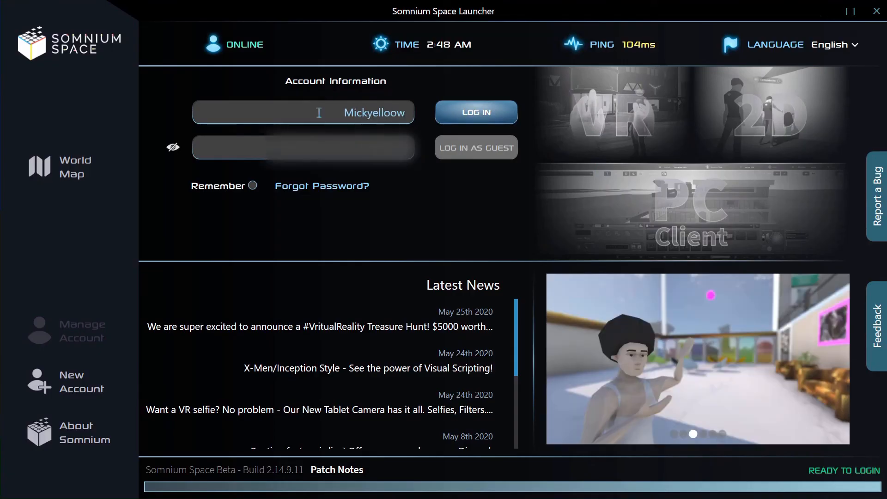
left_click(491, 119)
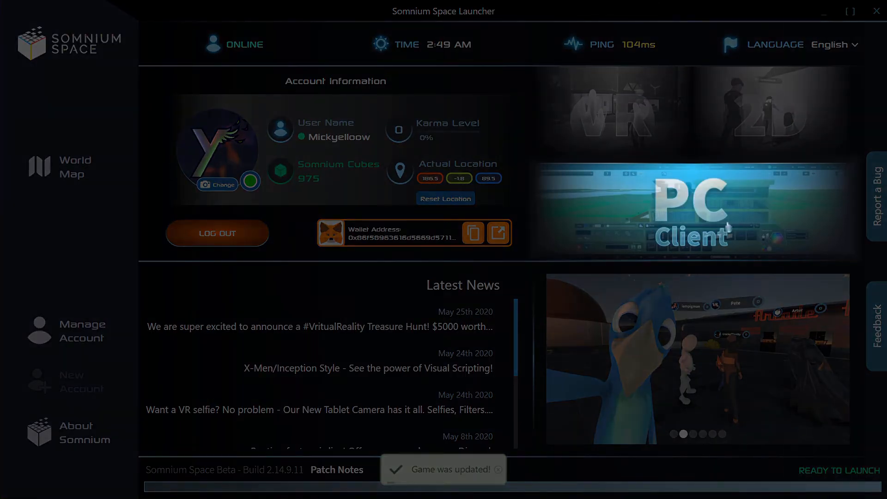
Launch the PC Client, open the avatar editor and switch it to the Custom avatar category.
left_click(728, 227)
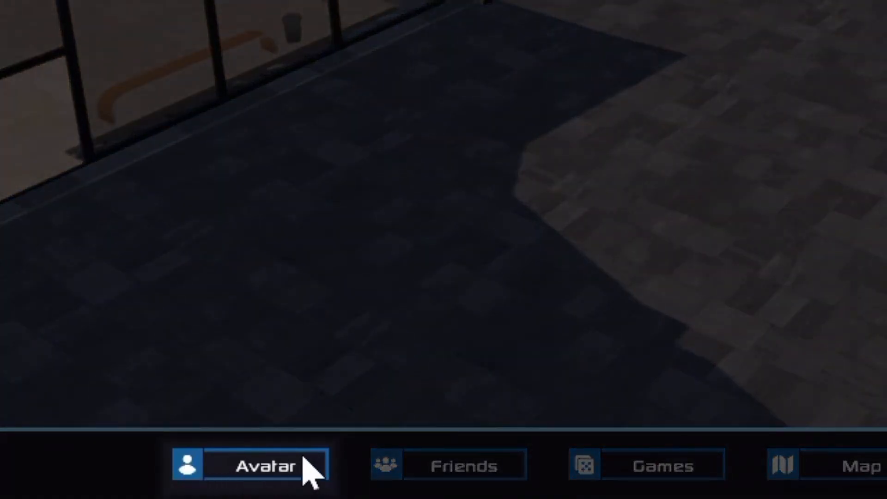
left_click(253, 472)
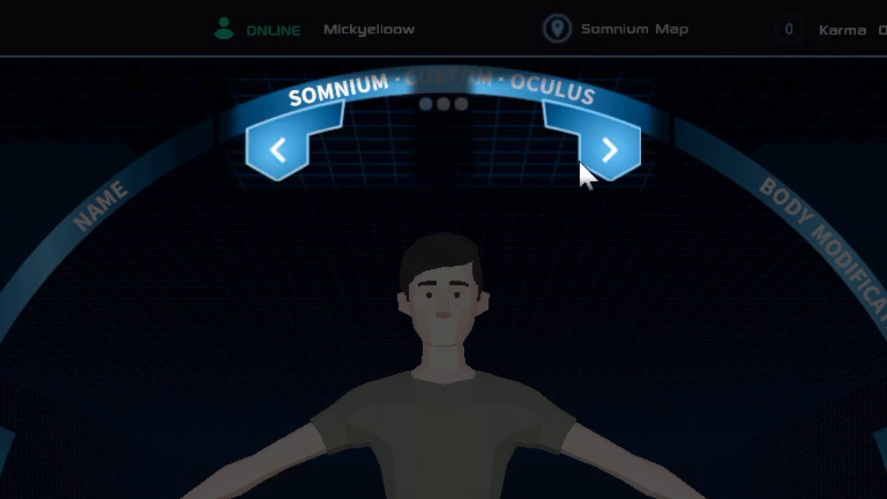
left_click(594, 168)
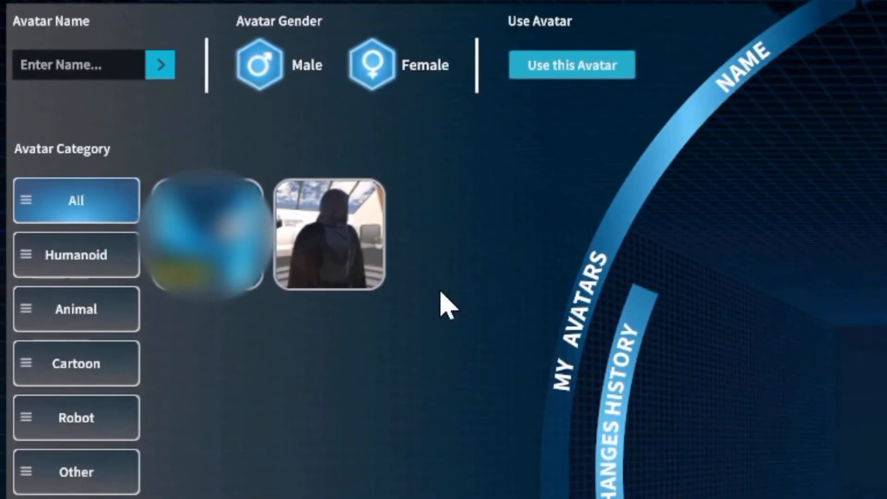
Select the uploaded Grim Reaper avatar in My Avatars and open its Avatar Name for editing.
left_click(350, 227)
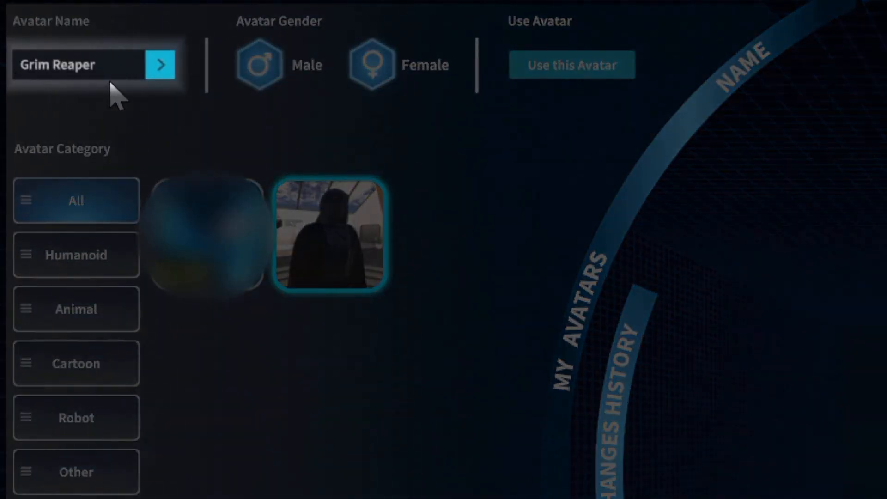
left_click(111, 69)
left_click(127, 57)
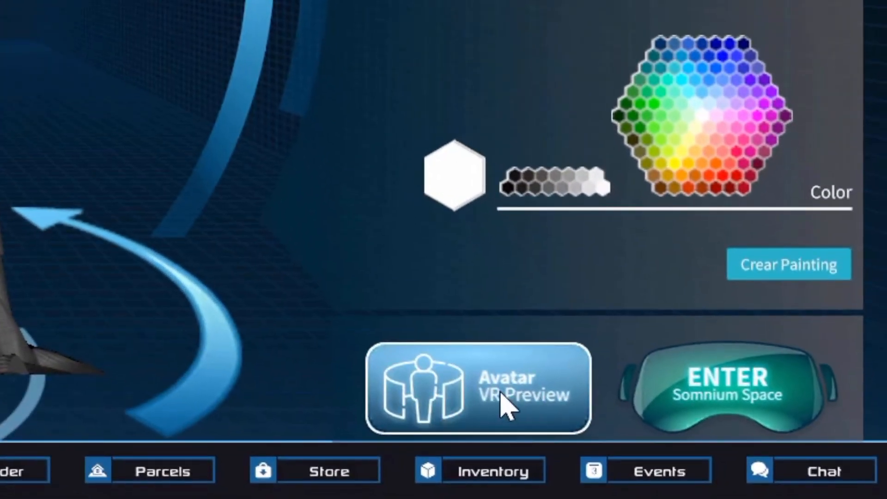
Preview the Grim Reaper avatar in VR, exit VR mode and enter Somnium Space.
left_click(504, 397)
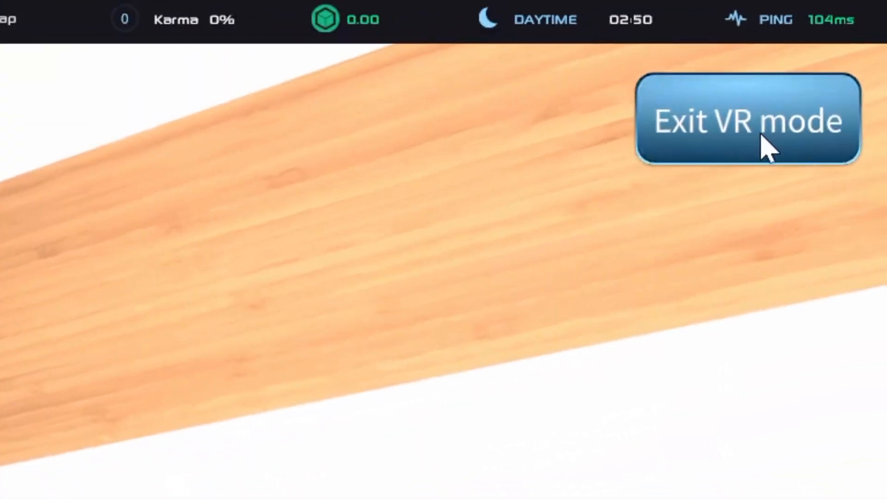
left_click(801, 107)
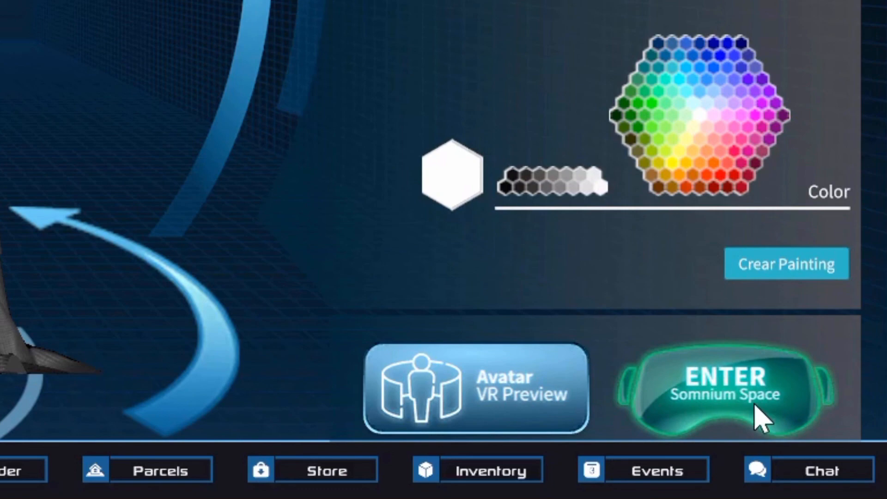
left_click(760, 418)
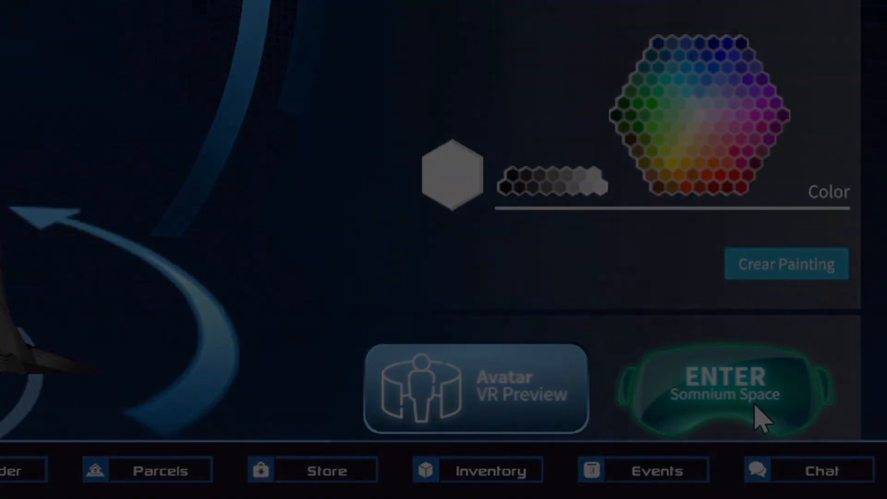